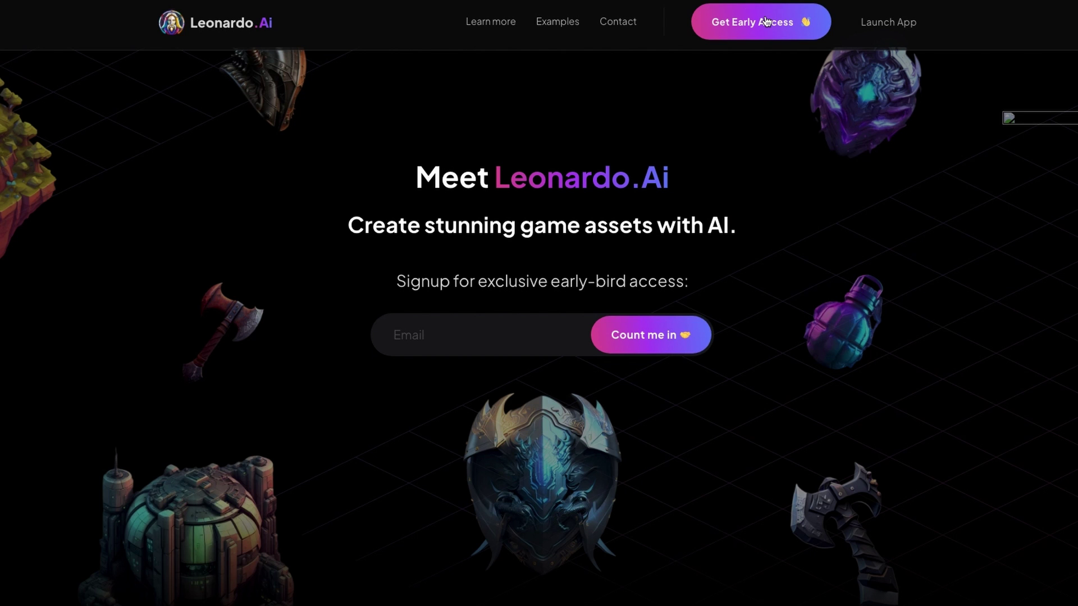
Step: Open Leonardo.Ai and browse the trending community artwork on its home gallery
{"action": "left_click", "coordinate": [766, 21]}
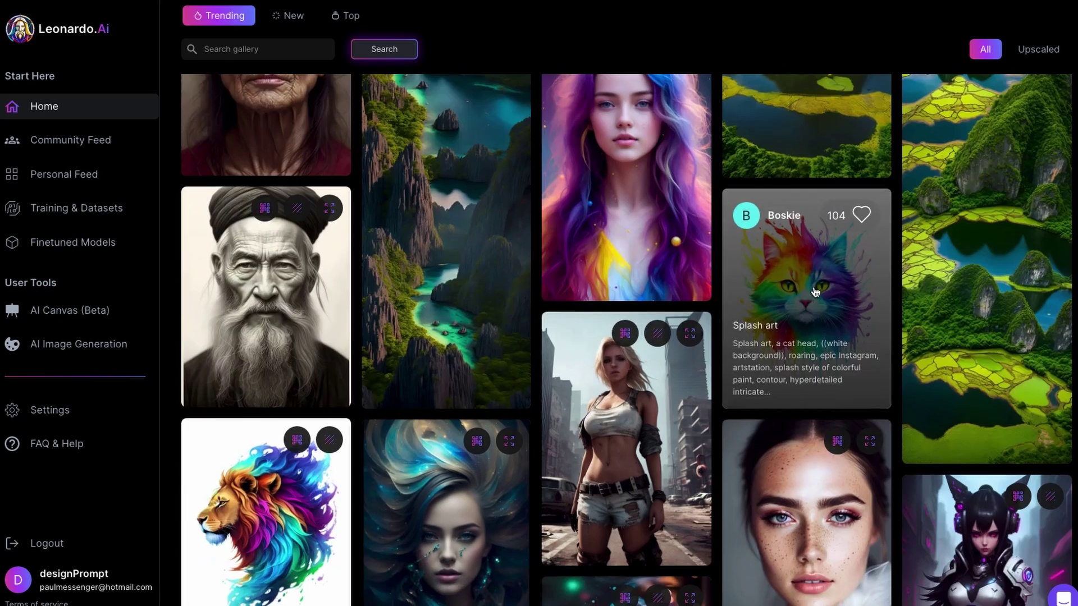
{"action": "scroll", "coordinate": [815, 292], "scroll_direction": "down", "scroll_amount": 4}
{"action": "scroll", "coordinate": [815, 292], "scroll_direction": "down", "scroll_amount": 5}
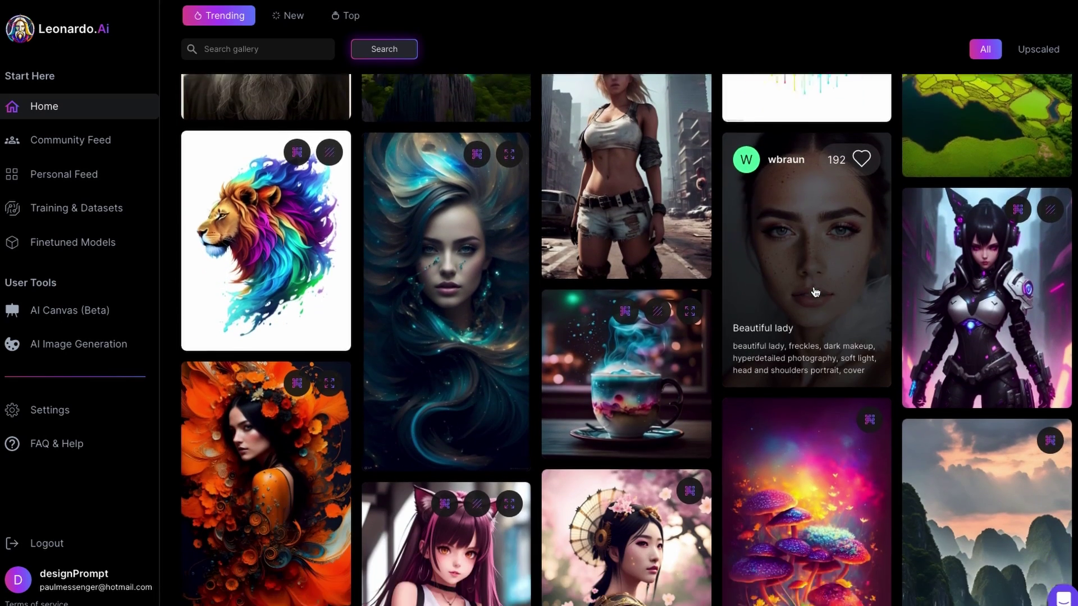
{"action": "scroll", "coordinate": [816, 292], "scroll_direction": "down", "scroll_amount": 4}
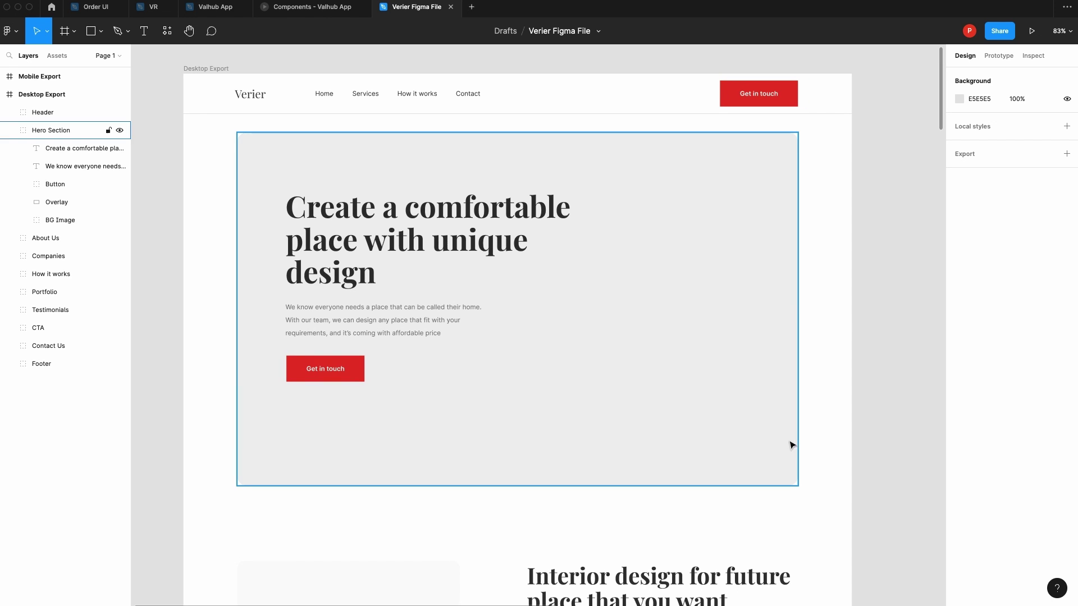
Step: In Figma, paste the living-room photo into the Hero Section, place it over the right half and mask it with the Overlay shape
{"action": "left_click", "coordinate": [717, 404]}
{"action": "key", "text": "ctrl+v"}
{"action": "left_click", "coordinate": [660, 371]}
{"action": "left_click_drag", "start_coordinate": [660, 371], "coordinate": [618, 284]}
{"action": "left_click", "coordinate": [513, 410], "text": "shift"}
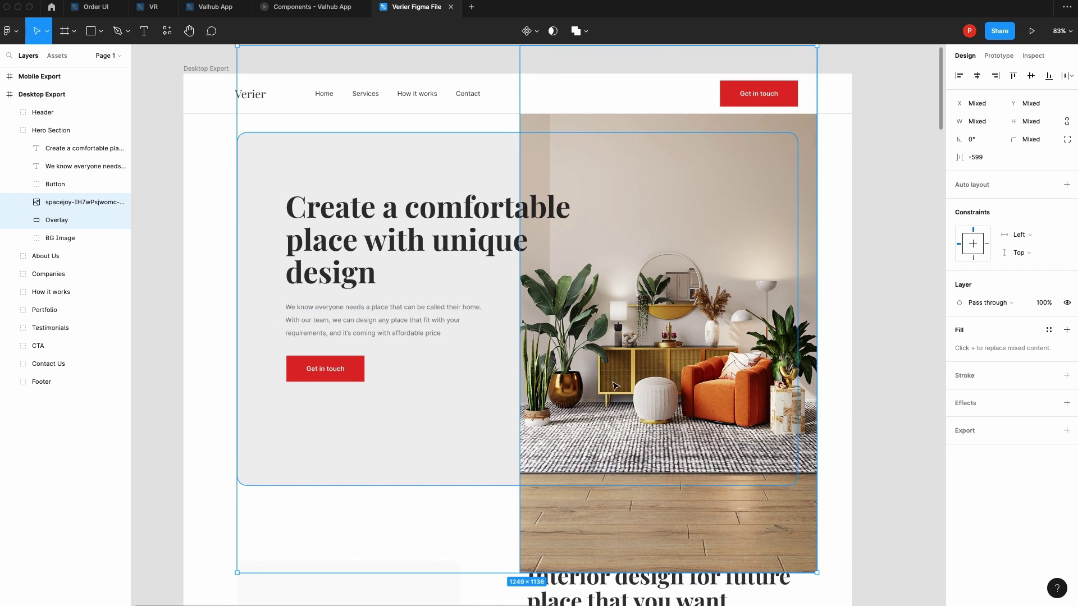
{"action": "right_click", "coordinate": [611, 377]}
{"action": "left_click", "coordinate": [640, 459]}
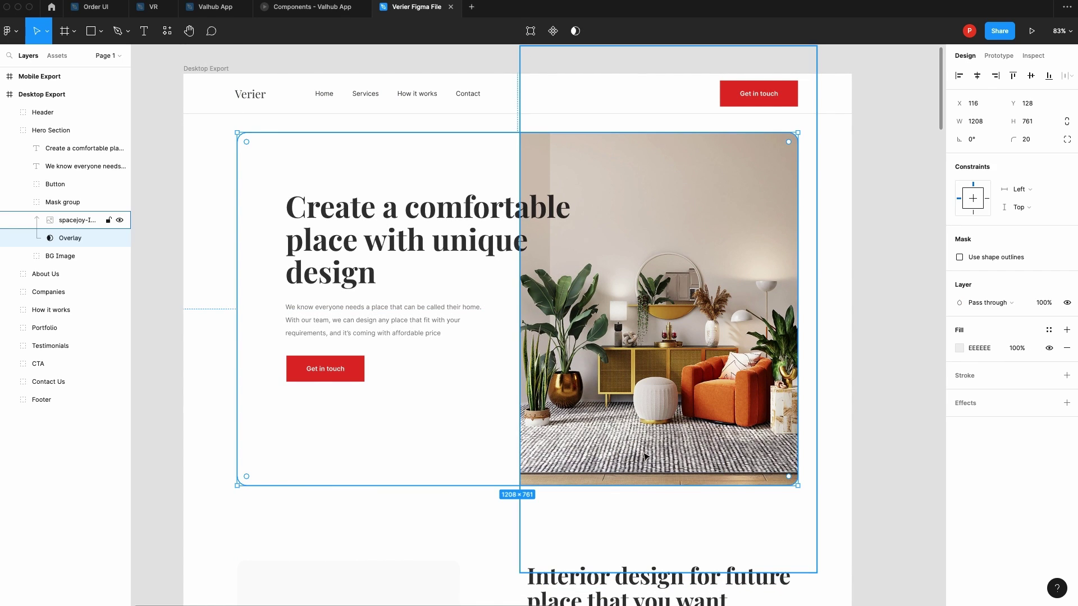
{"action": "left_click", "coordinate": [869, 409]}
{"action": "mouse_move", "coordinate": [682, 387]}
{"action": "left_mouse_down"}
{"action": "mouse_move", "coordinate": [591, 390]}
{"action": "mouse_move", "coordinate": [671, 392]}
{"action": "left_mouse_up"}
{"action": "scroll", "coordinate": [618, 355], "scroll_direction": "down", "scroll_amount": 5}
{"action": "mouse_move", "coordinate": [559, 193]}
{"action": "left_mouse_down"}
{"action": "mouse_move", "coordinate": [373, 106]}
{"action": "mouse_move", "coordinate": [581, 193]}
{"action": "mouse_move", "coordinate": [561, 193]}
{"action": "left_mouse_up"}
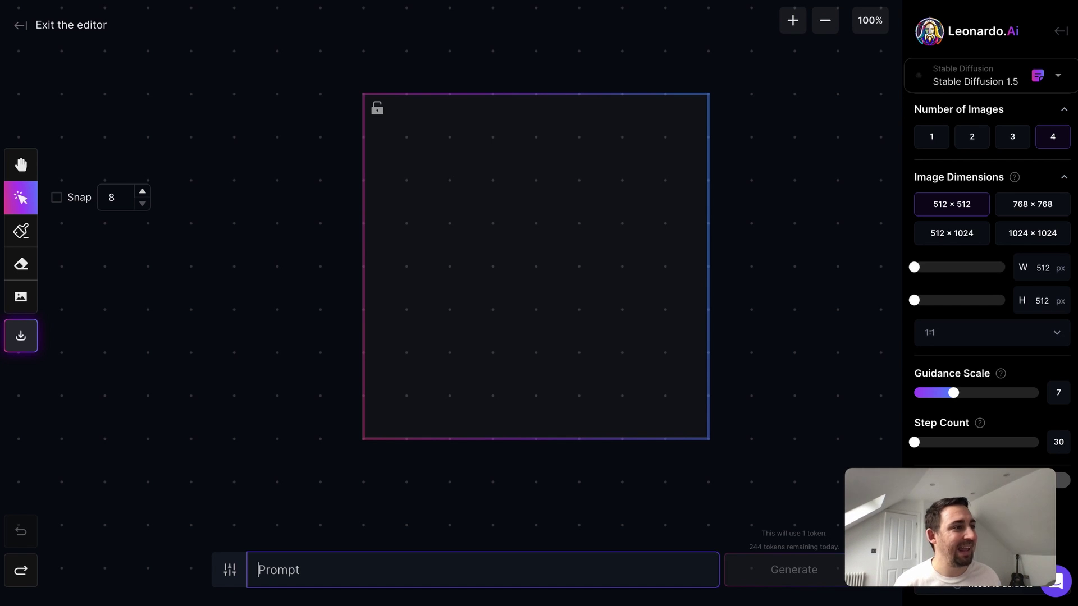
Step: On the Leonardo.Ai canvas, place the American Gothic painting and set the generation frame in the empty area to its left
{"action": "left_click_drag", "start_coordinate": [209, 225], "coordinate": [528, 236]}
{"action": "left_click_drag", "start_coordinate": [314, 135], "coordinate": [442, 223]}
{"action": "left_click_drag", "start_coordinate": [485, 258], "coordinate": [501, 300]}
{"action": "left_click_drag", "start_coordinate": [471, 221], "coordinate": [125, 189]}
{"action": "left_click_drag", "start_coordinate": [539, 296], "coordinate": [554, 182]}
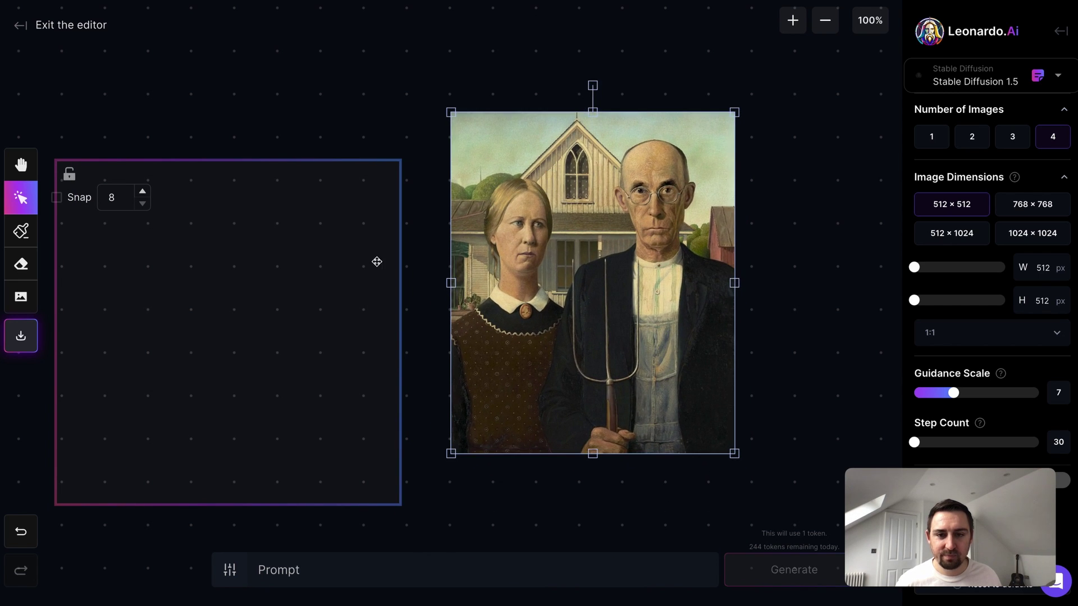
Step: Place the generation frame across the painting's right edge and generate an extension with the prompt "buildings and trees"
{"action": "left_click_drag", "start_coordinate": [355, 271], "coordinate": [529, 221]}
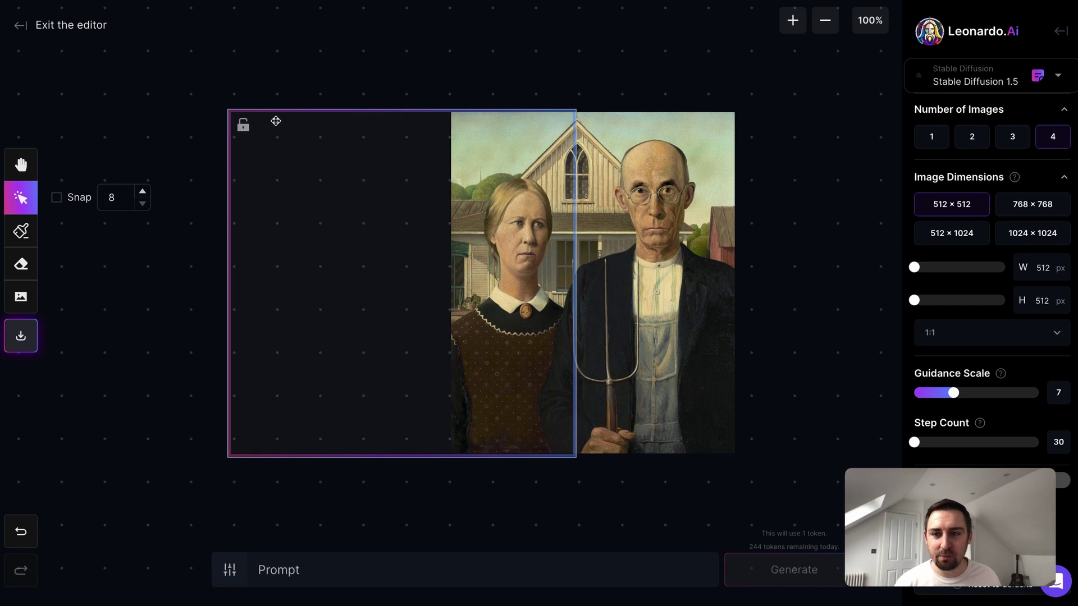
{"action": "left_click", "coordinate": [641, 172]}
{"action": "left_click_drag", "start_coordinate": [385, 114], "coordinate": [624, 125]}
{"action": "left_click", "coordinate": [360, 564]}
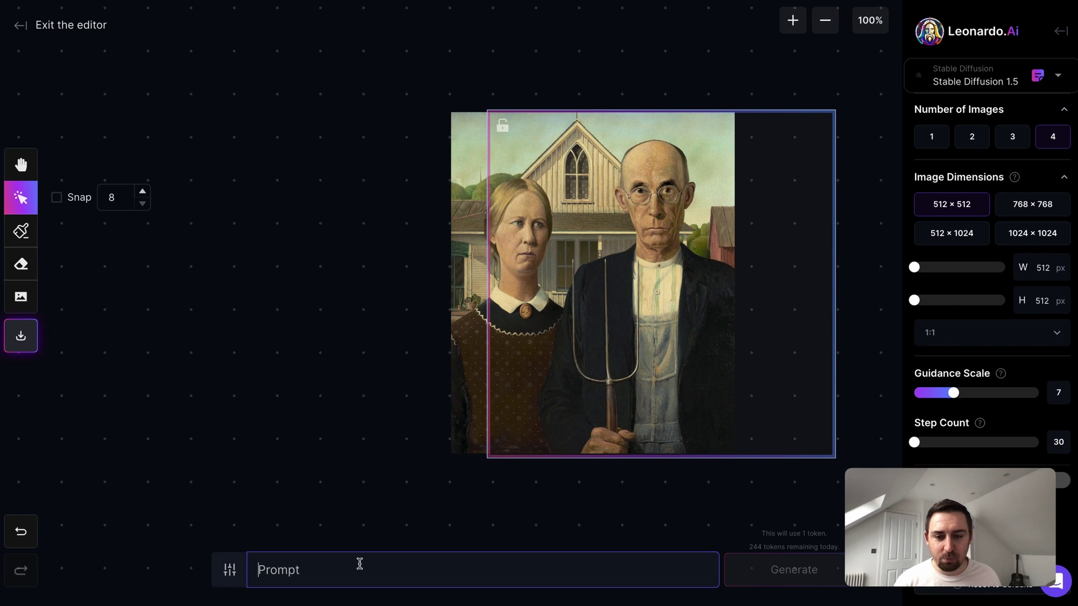
{"action": "type", "text": "buildings and trees"}
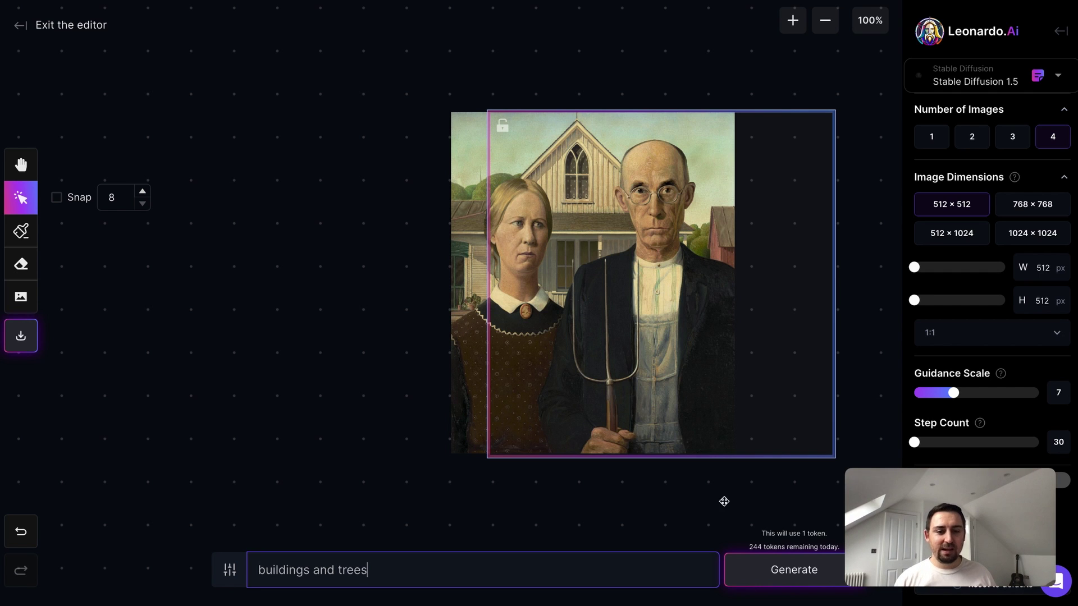
{"action": "left_click", "coordinate": [783, 570]}
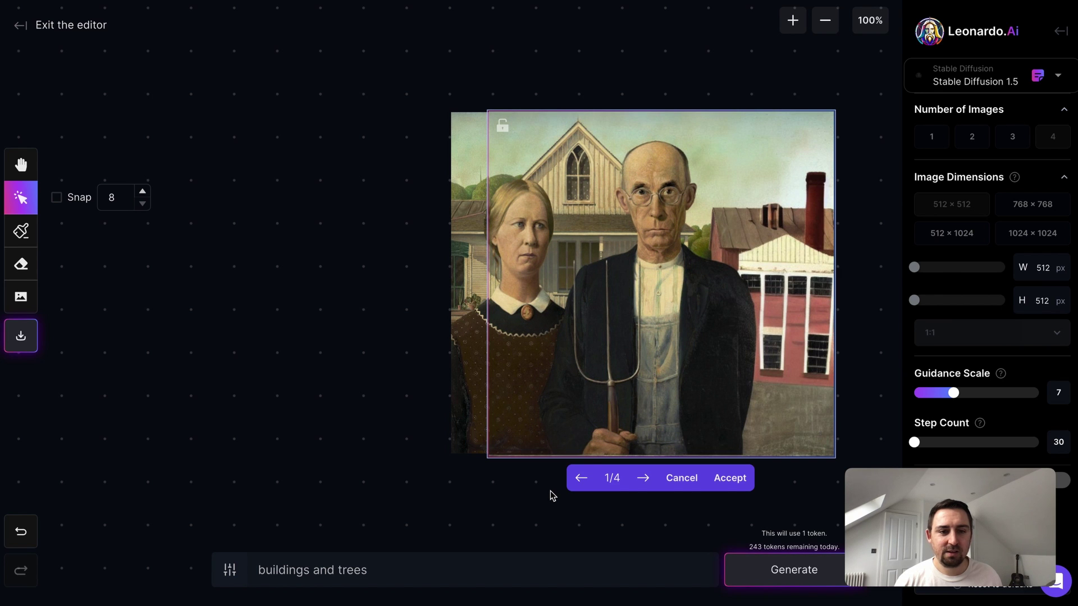
Step: Compare the four variations of the painting's right-hand extension and accept the fourth
{"action": "left_click", "coordinate": [643, 479]}
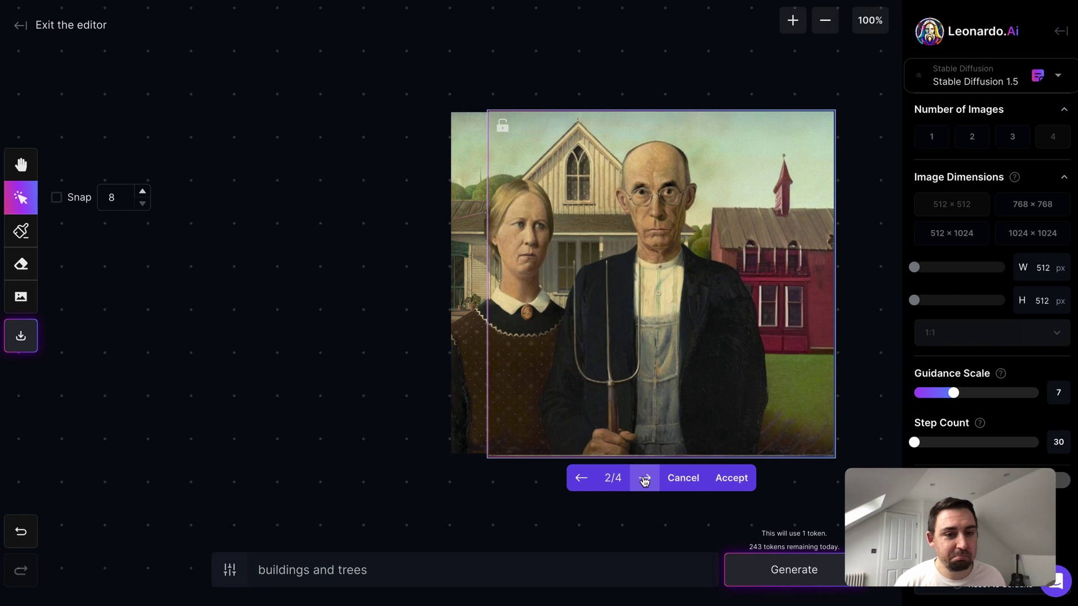
{"action": "left_click", "coordinate": [645, 480]}
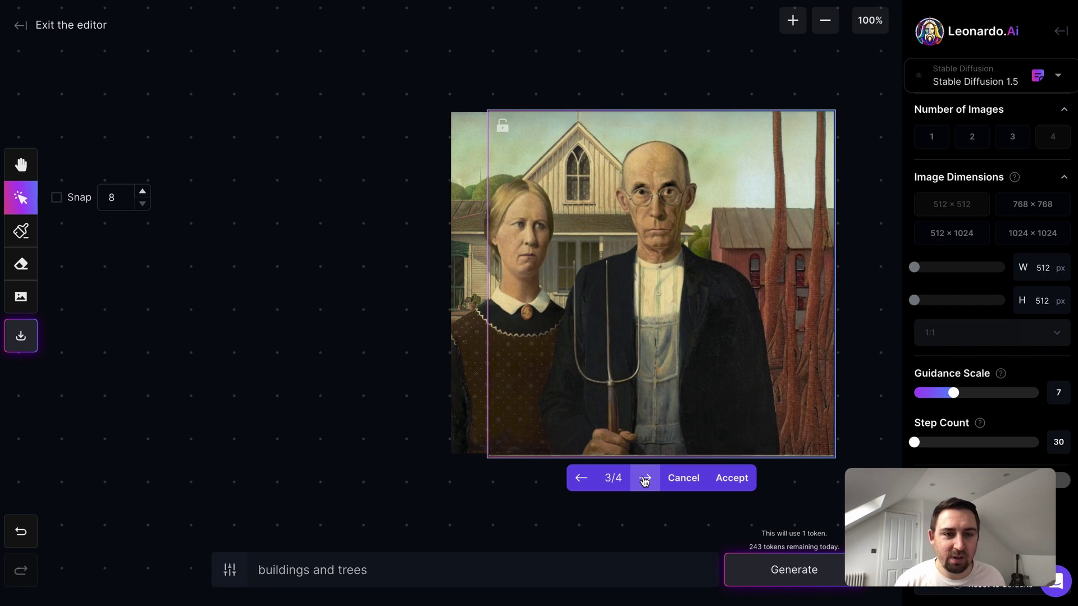
{"action": "left_click", "coordinate": [644, 481]}
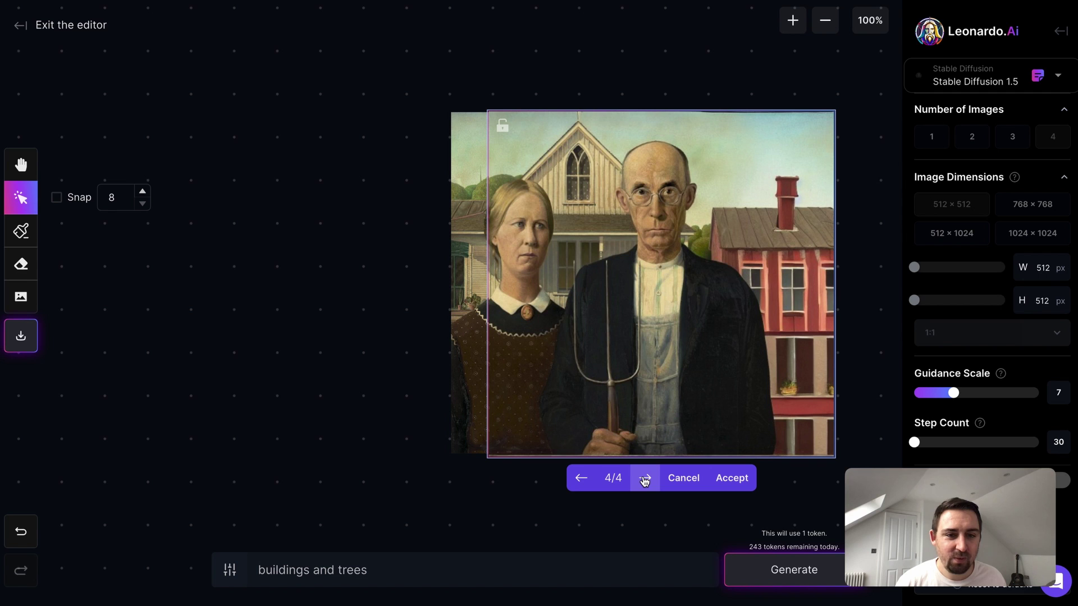
{"action": "left_click", "coordinate": [581, 478]}
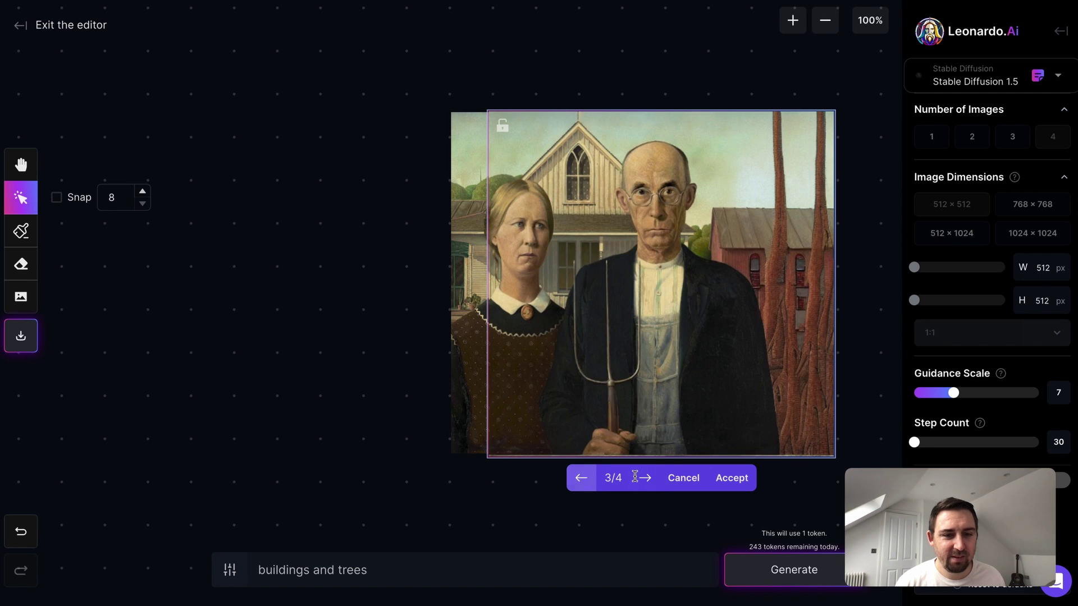
{"action": "left_click", "coordinate": [645, 478]}
{"action": "left_click", "coordinate": [724, 481]}
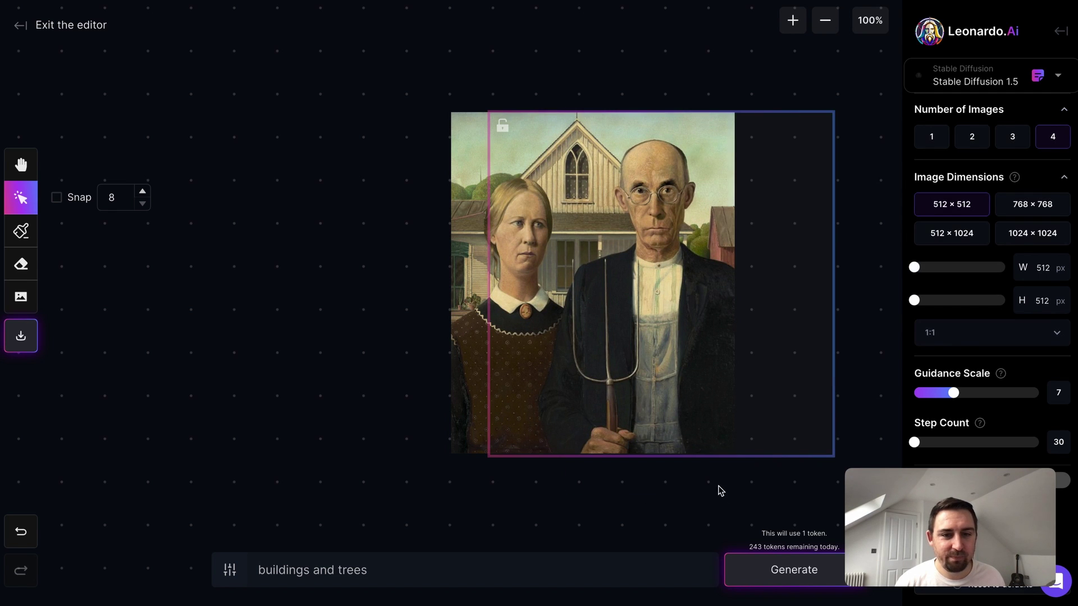
Step: Extend the painting past its left edge using the same prompt, compare the variations and accept the third
{"action": "left_click_drag", "start_coordinate": [644, 281], "coordinate": [524, 279]}
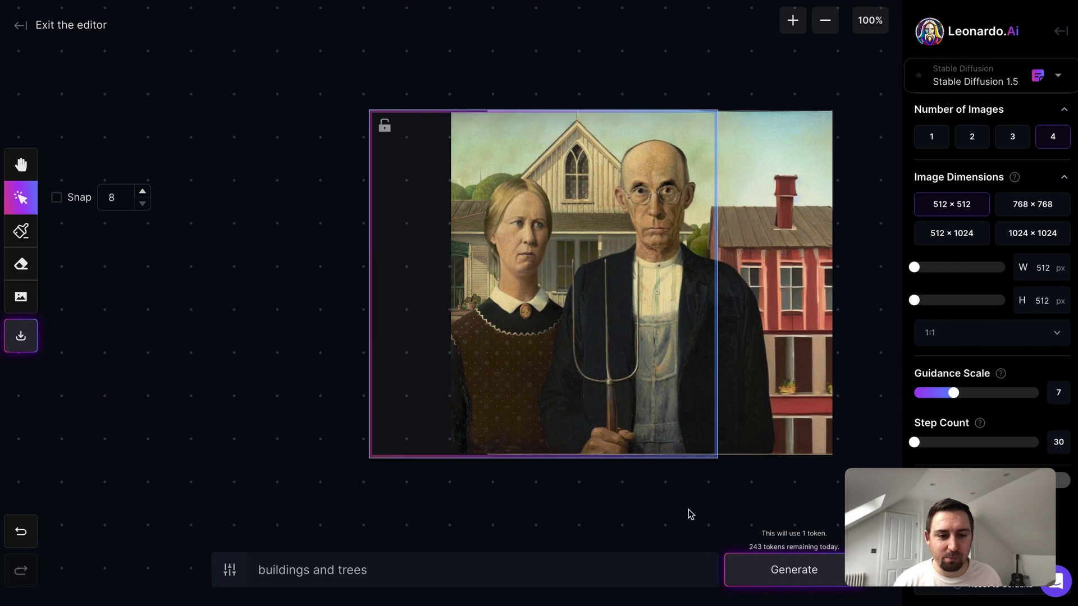
{"action": "left_click", "coordinate": [775, 571]}
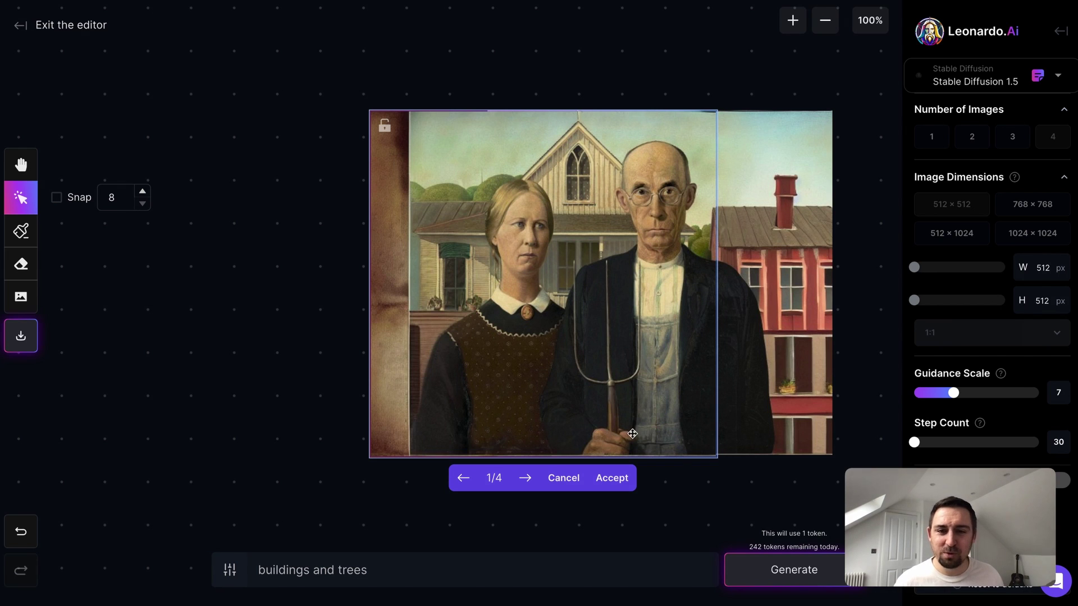
{"action": "left_click", "coordinate": [525, 481]}
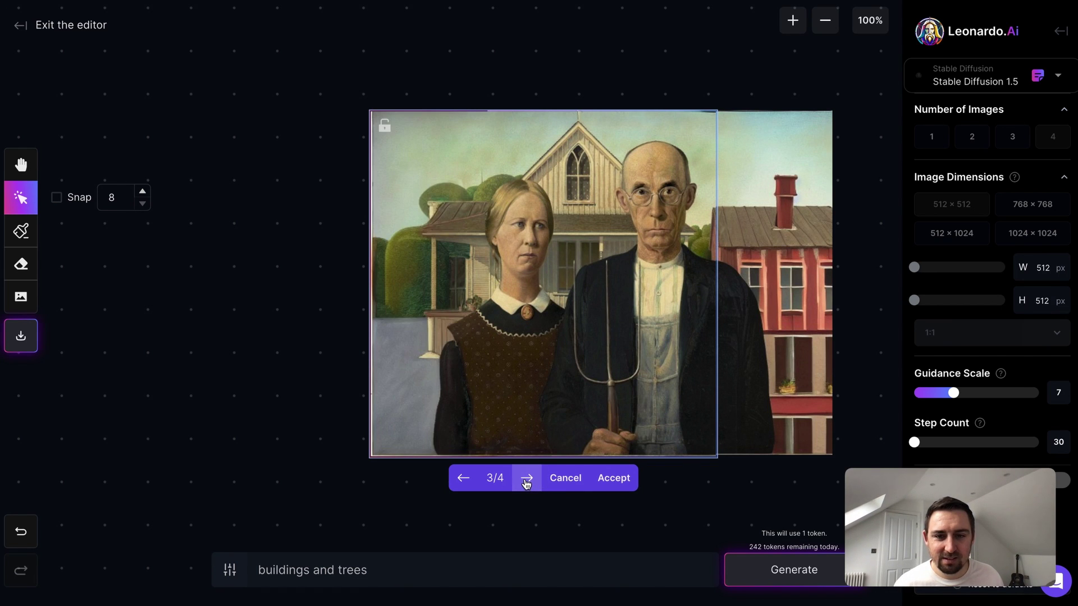
{"action": "left_click", "coordinate": [525, 481]}
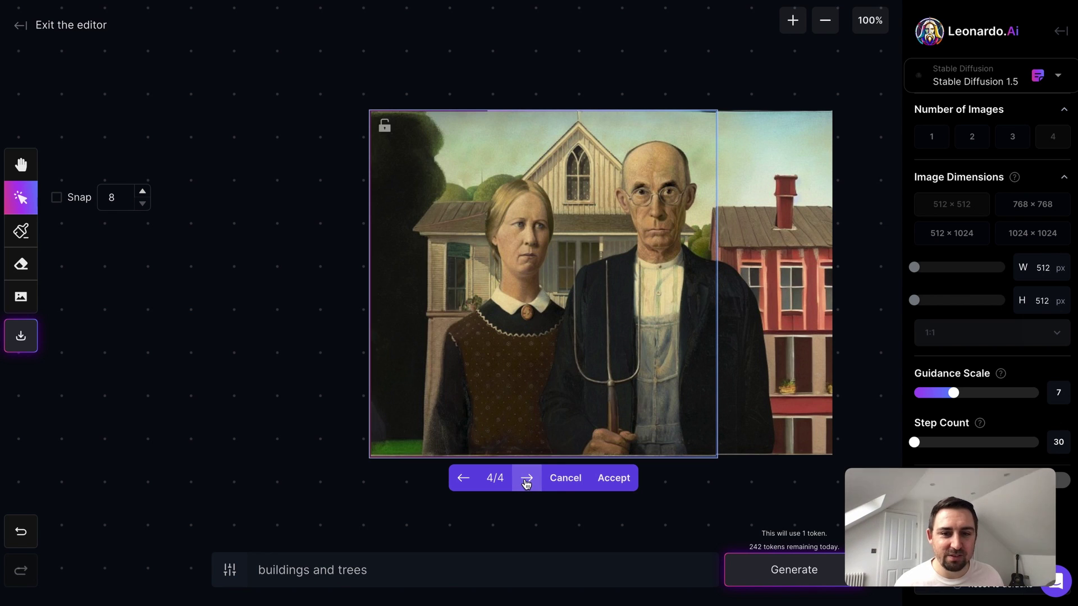
{"action": "left_click", "coordinate": [463, 480]}
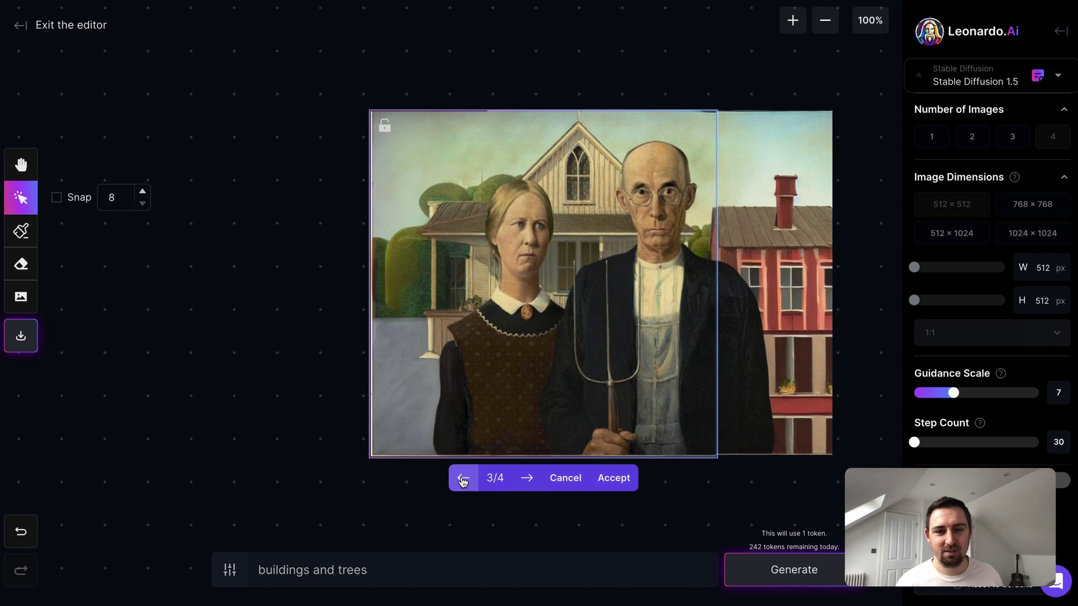
{"action": "left_click", "coordinate": [521, 479]}
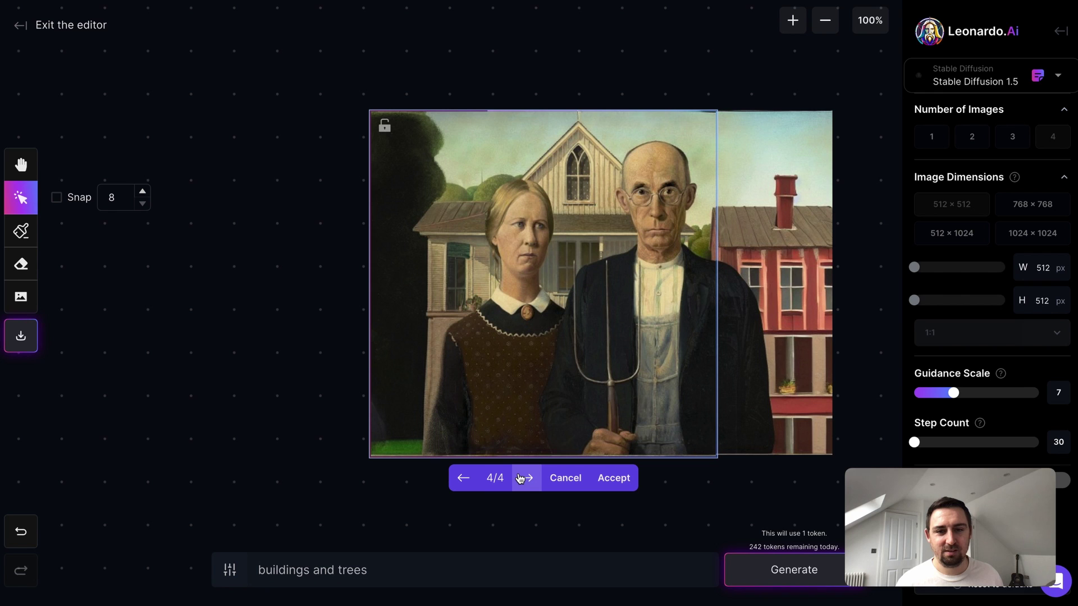
{"action": "left_click", "coordinate": [464, 478]}
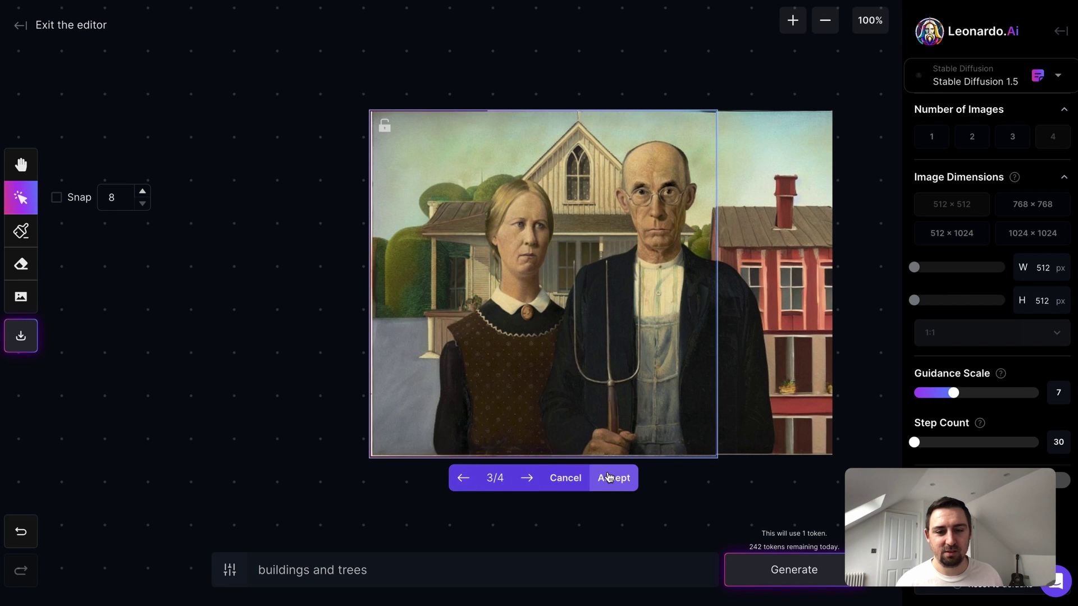
{"action": "left_click", "coordinate": [607, 478]}
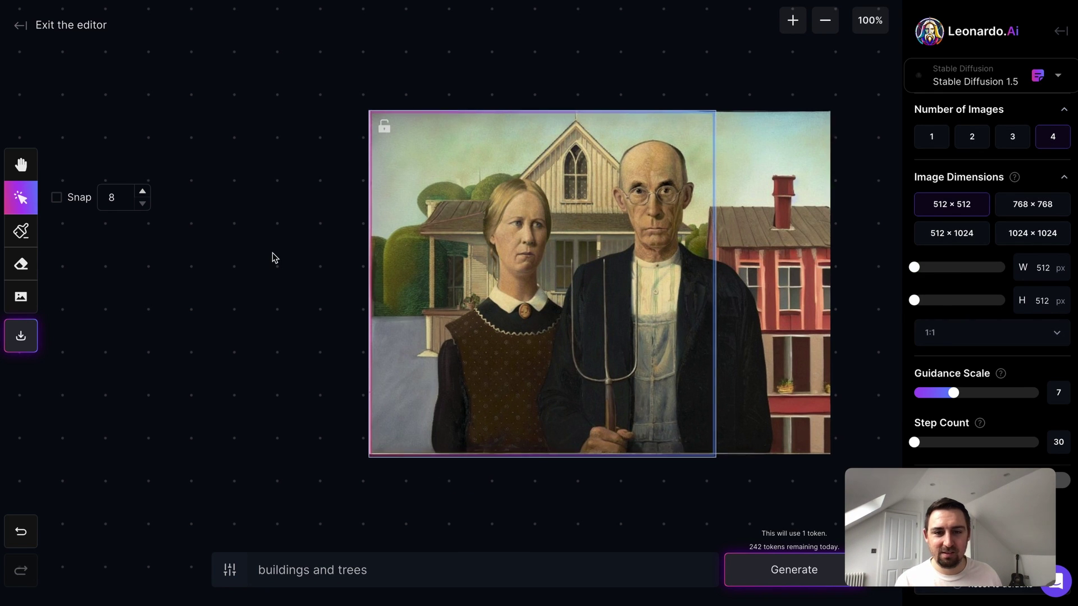
Step: Draw a mask over the man's eyes and glasses
{"action": "scroll", "coordinate": [273, 255], "scroll_direction": "down", "scroll_amount": 1}
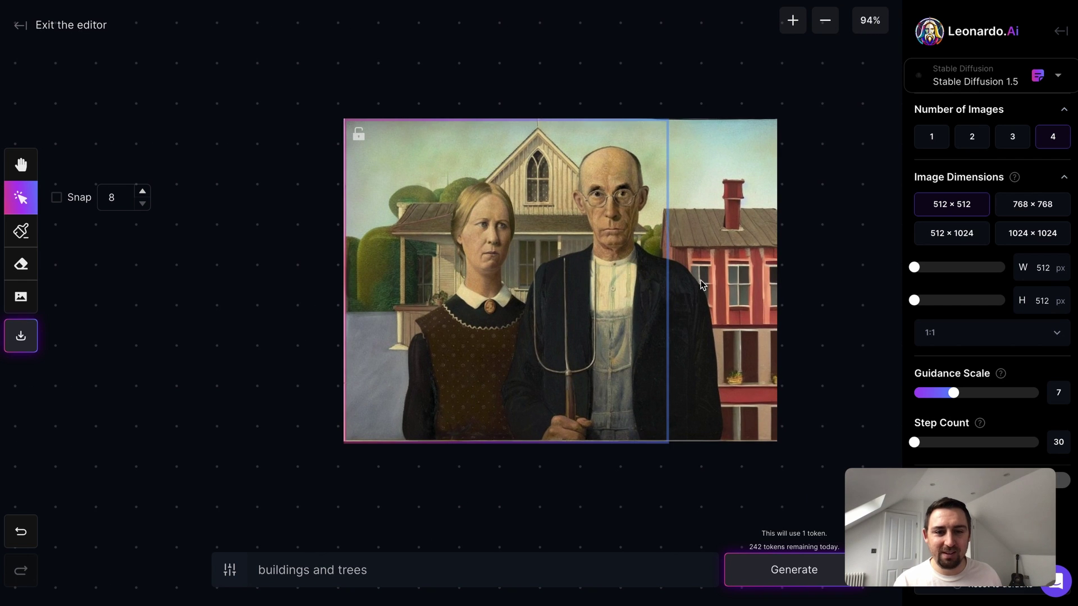
{"action": "scroll", "coordinate": [554, 258], "scroll_direction": "up", "scroll_amount": 3}
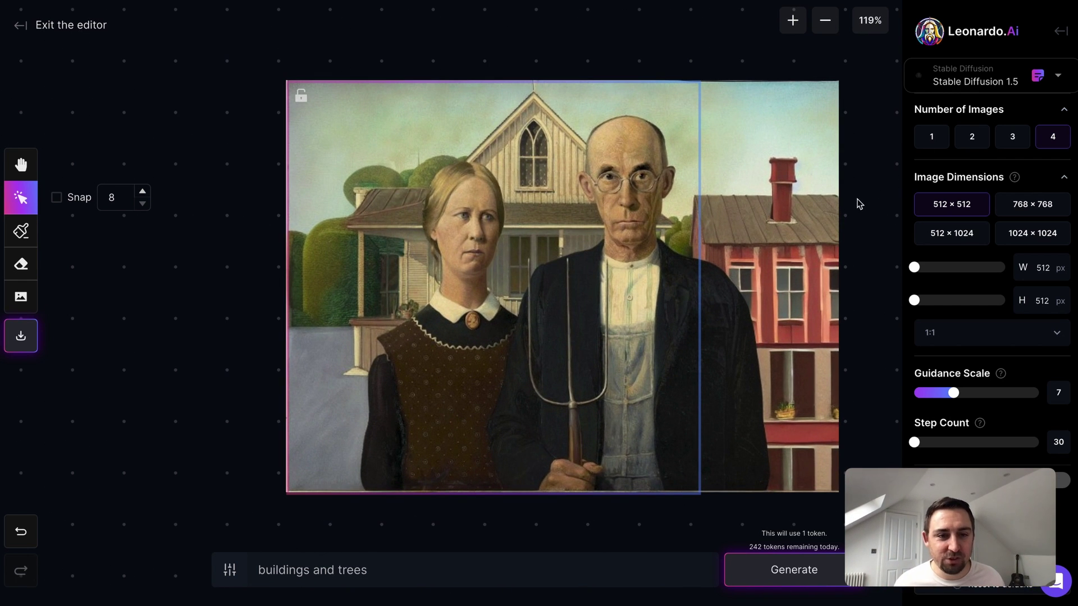
{"action": "scroll", "coordinate": [556, 219], "scroll_direction": "up", "scroll_amount": 5}
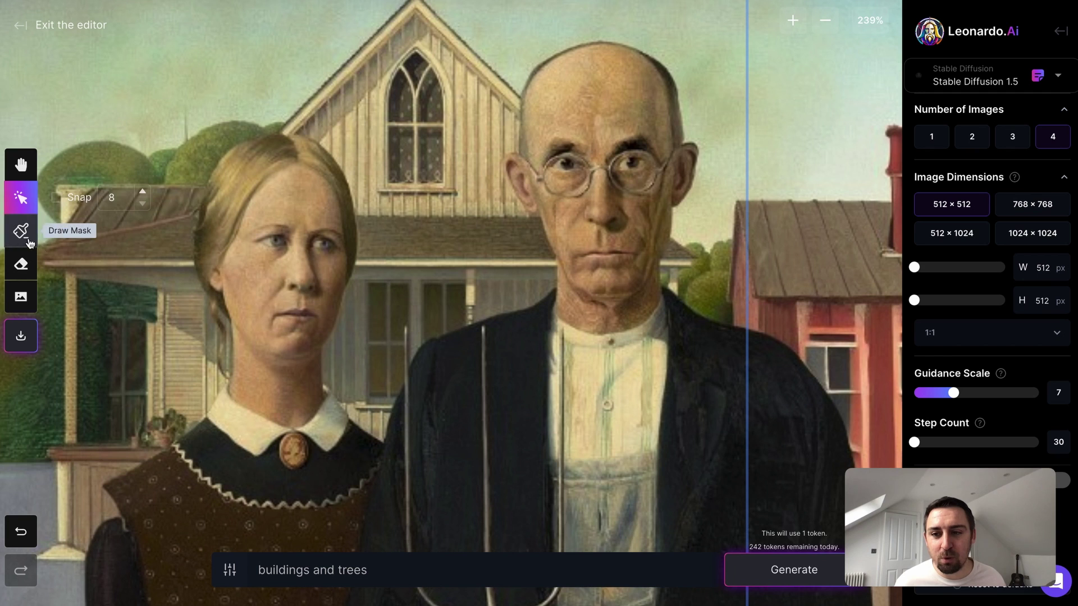
{"action": "left_click", "coordinate": [21, 230]}
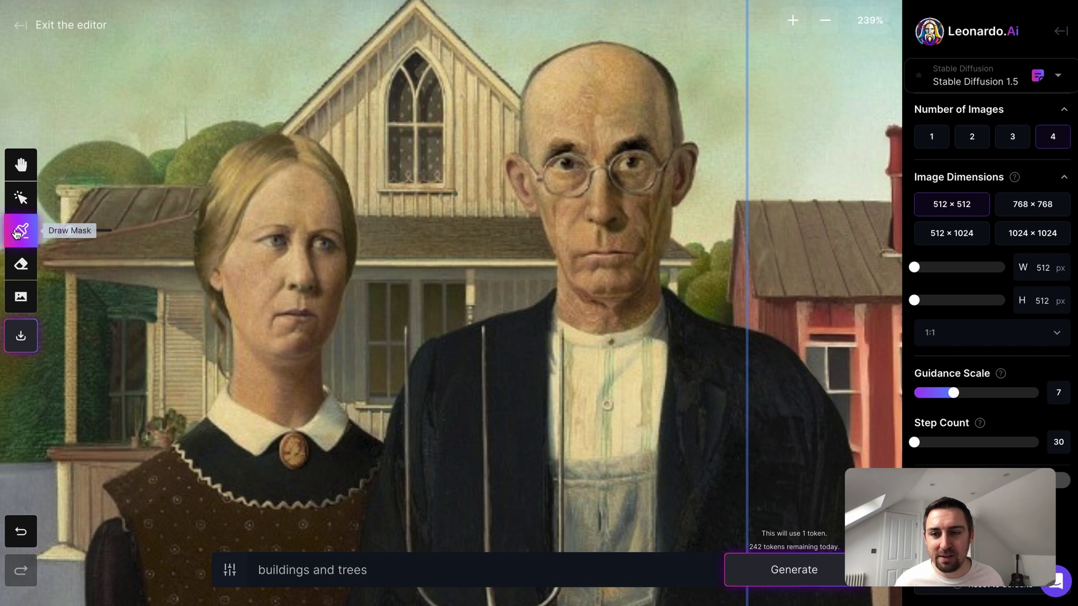
{"action": "mouse_move", "coordinate": [582, 164]}
{"action": "left_mouse_down"}
{"action": "mouse_move", "coordinate": [560, 166]}
{"action": "mouse_move", "coordinate": [638, 180]}
{"action": "mouse_move", "coordinate": [638, 150]}
{"action": "mouse_move", "coordinate": [565, 152]}
{"action": "mouse_move", "coordinate": [551, 169]}
{"action": "left_mouse_up"}
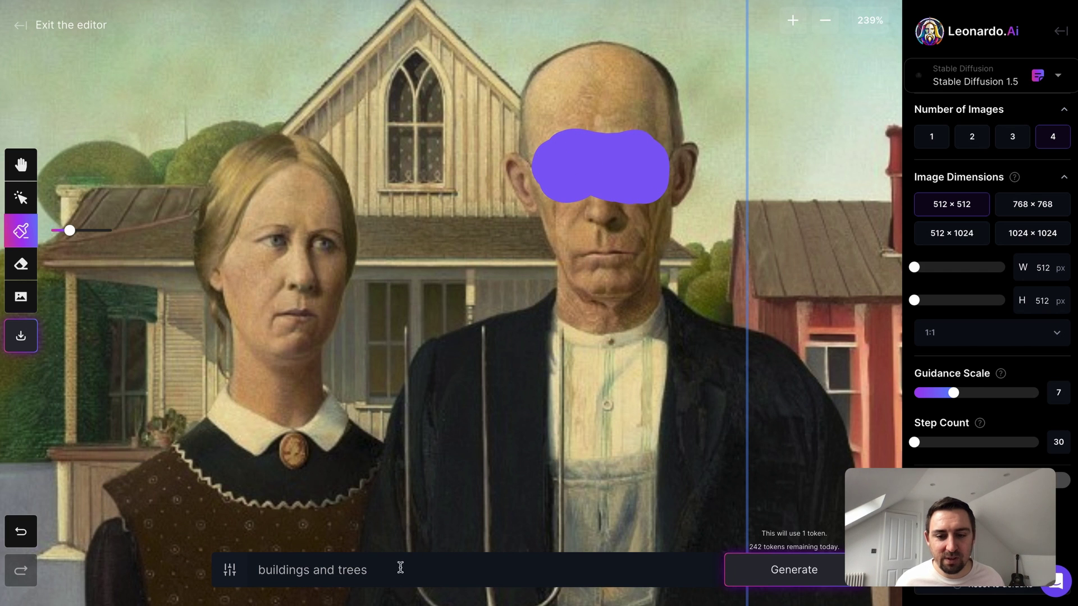
Step: Replace the prompt with "sunglasses" and generate new content for the masked area
{"action": "left_click_drag", "start_coordinate": [365, 570], "coordinate": [255, 570]}
{"action": "type", "text": "sung"}
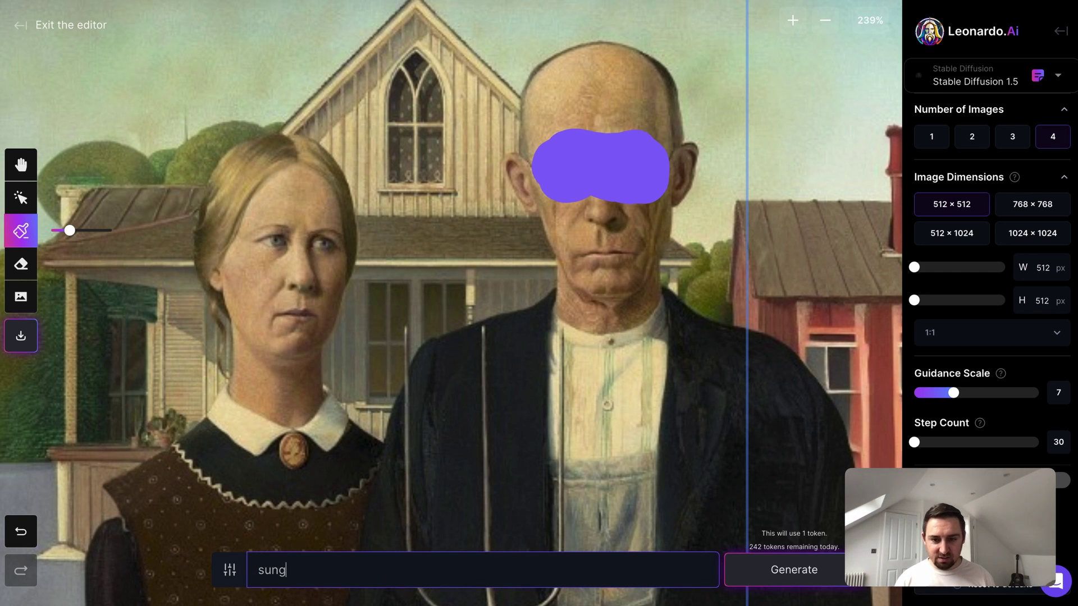
{"action": "type", "text": "lasses"}
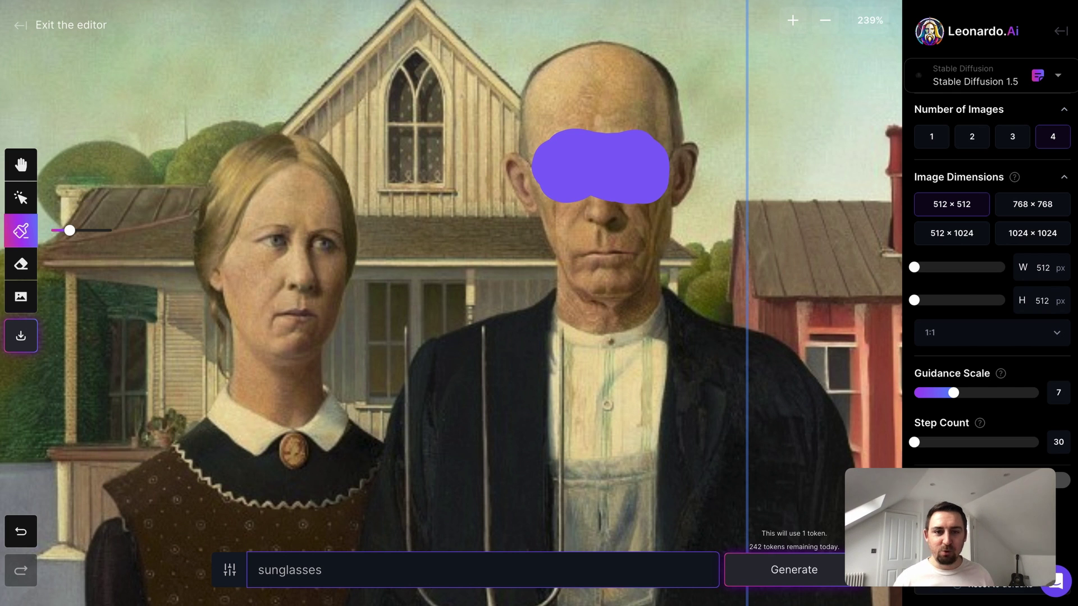
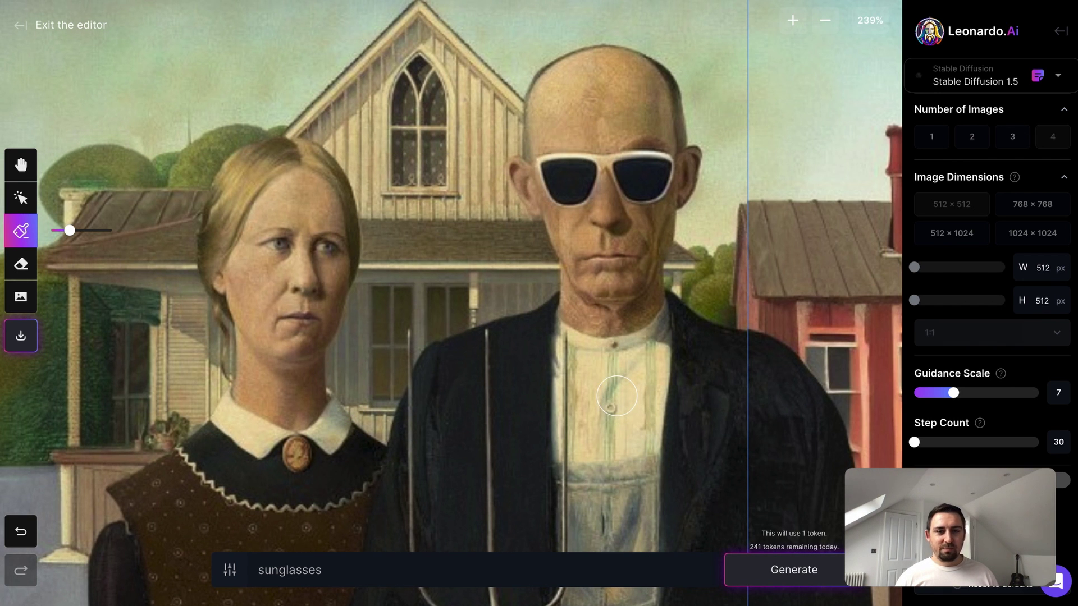
Step: Compare the four sunglasses variations on the man and accept the first one
{"action": "scroll", "coordinate": [365, 338], "scroll_direction": "down", "scroll_amount": 5}
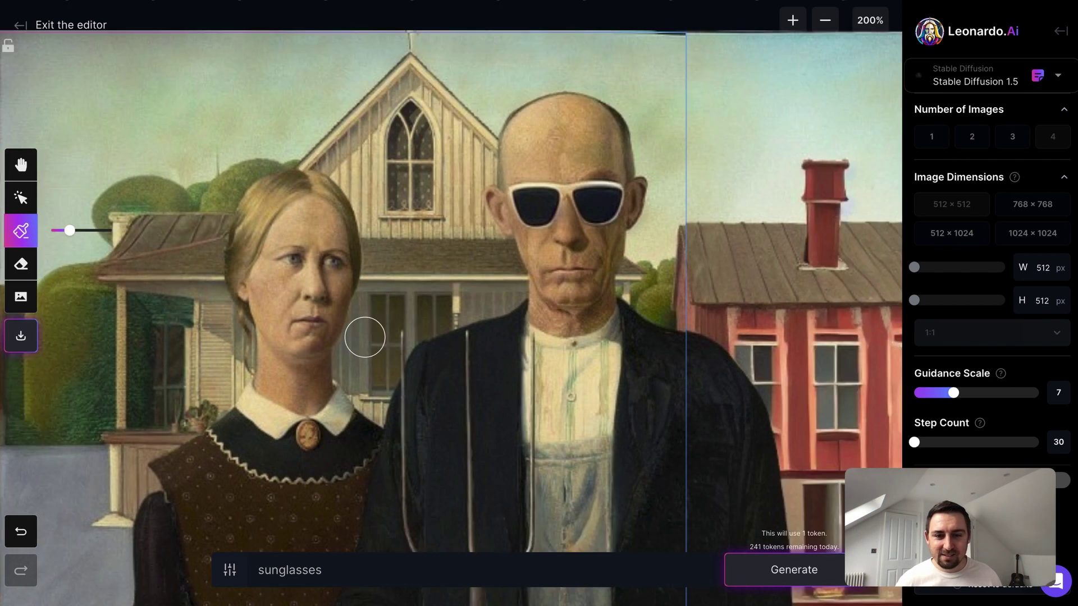
{"action": "left_click", "coordinate": [336, 600]}
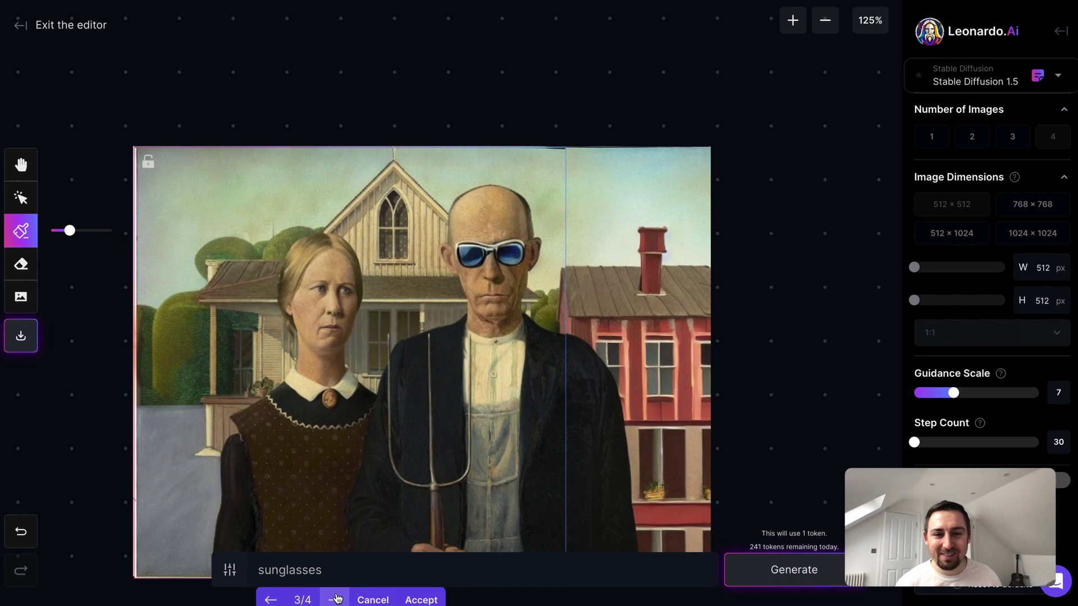
{"action": "left_click", "coordinate": [336, 599]}
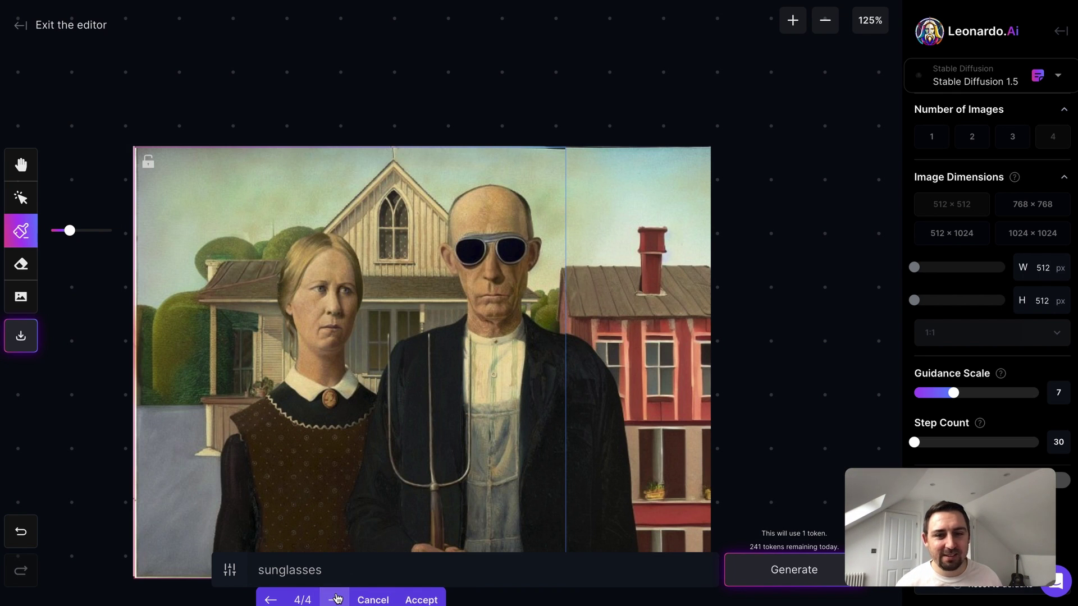
{"action": "left_click", "coordinate": [271, 600]}
{"action": "left_click", "coordinate": [271, 600]}
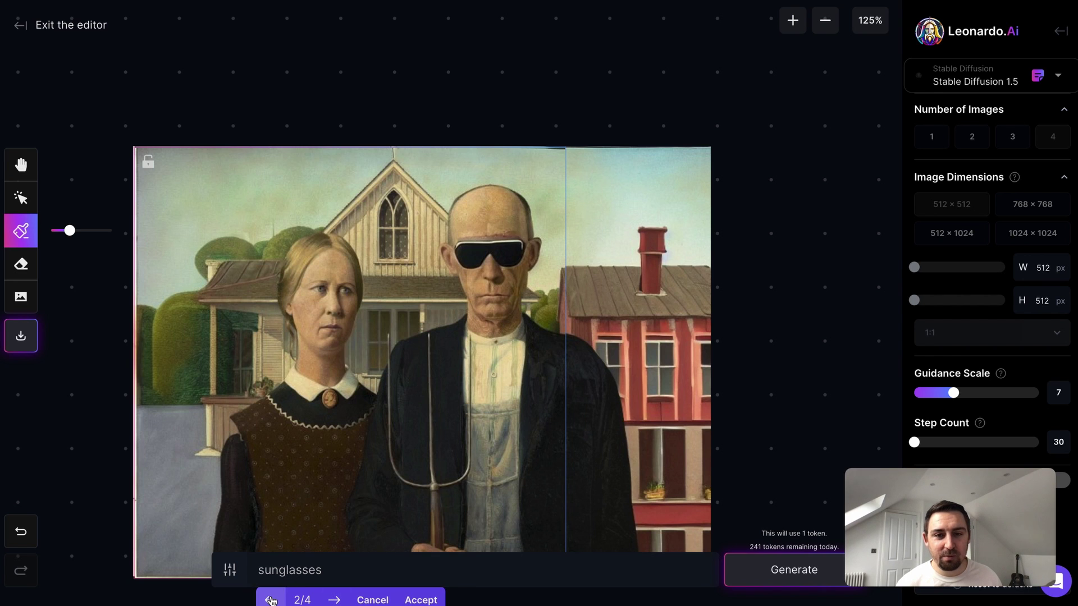
{"action": "left_click", "coordinate": [271, 600]}
{"action": "left_click", "coordinate": [420, 600]}
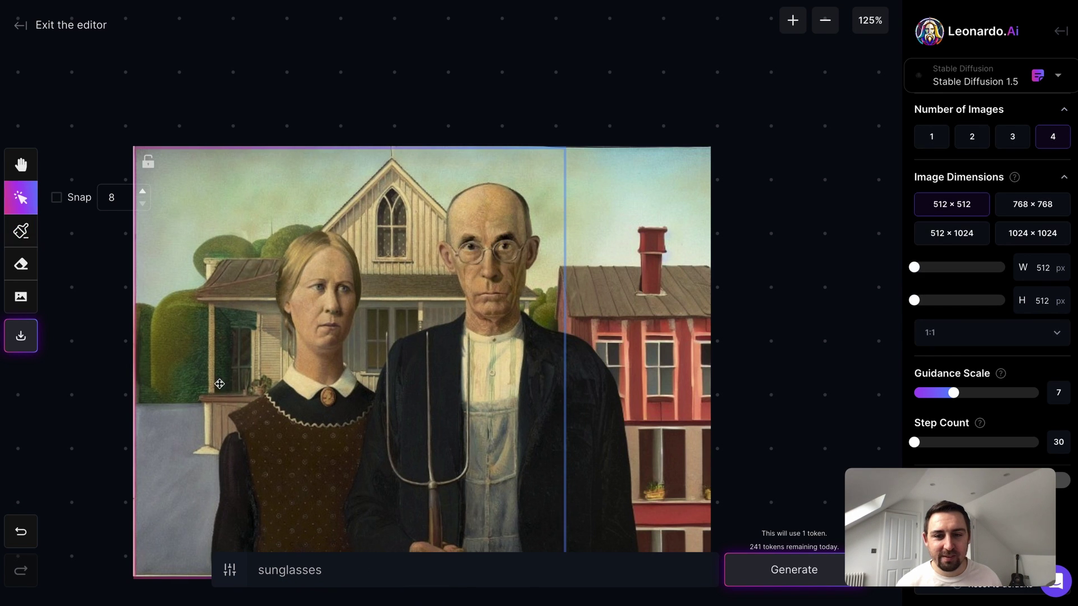
Step: Draw a mask covering the whole arched attic window in the house gable
{"action": "scroll", "coordinate": [368, 217], "scroll_direction": "up", "scroll_amount": 3}
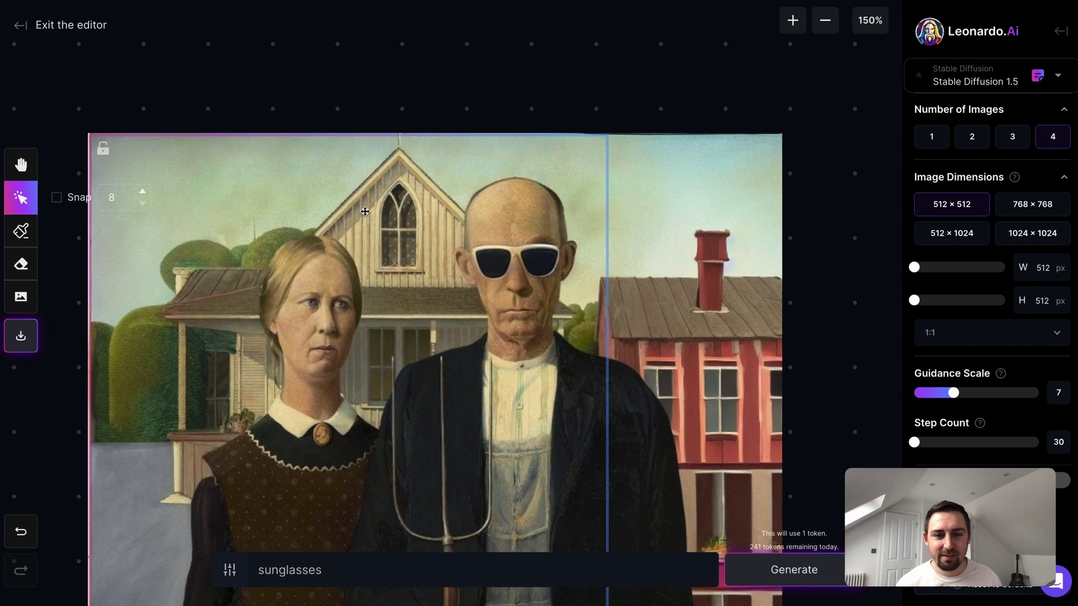
{"action": "scroll", "coordinate": [365, 211], "scroll_direction": "up", "scroll_amount": 2}
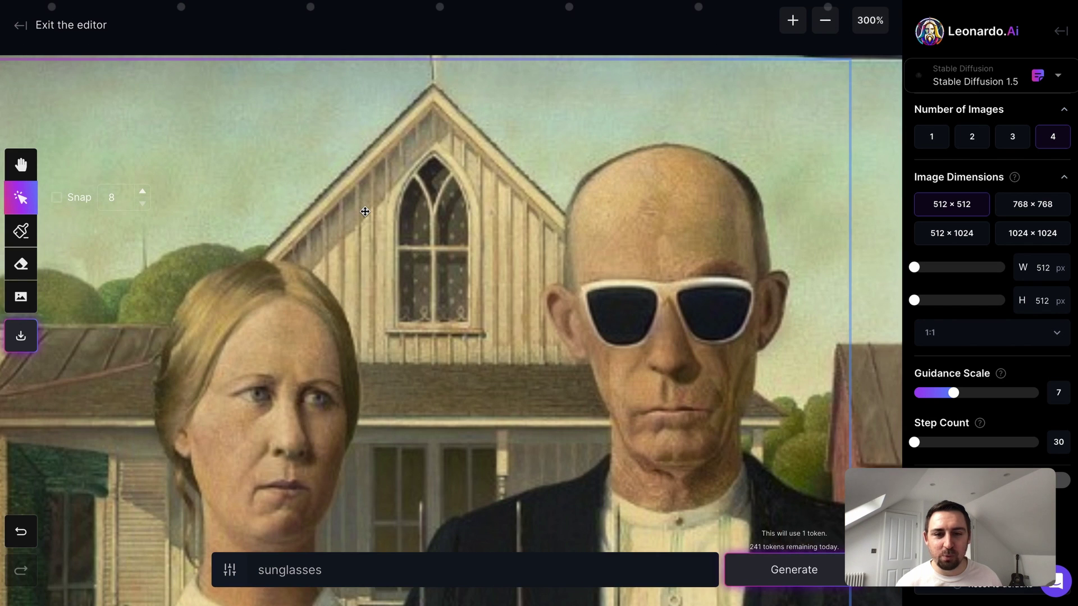
{"action": "left_click", "coordinate": [43, 237]}
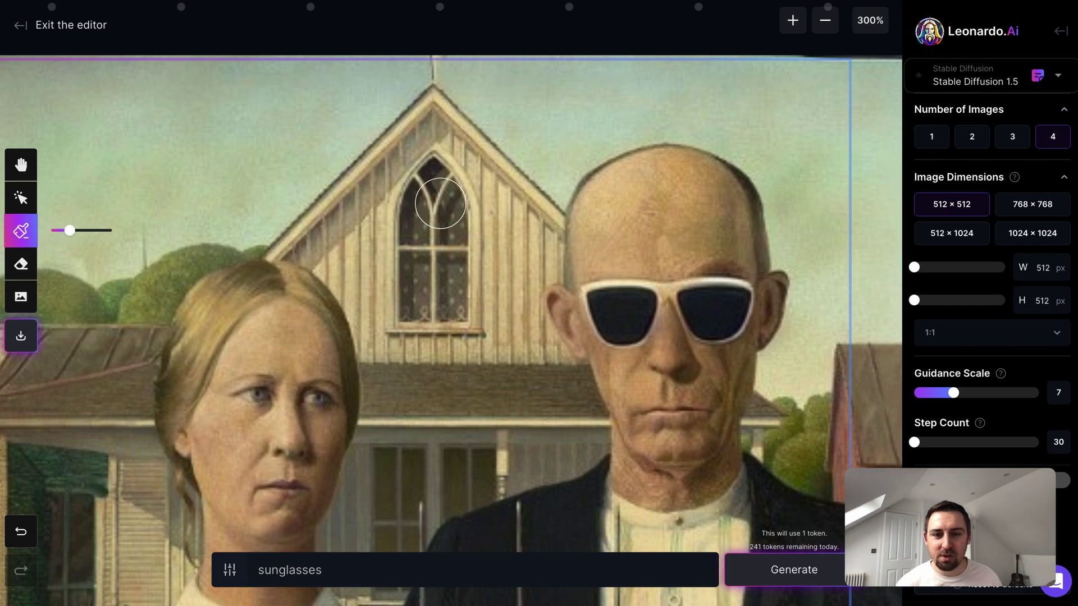
{"action": "mouse_move", "coordinate": [406, 203]}
{"action": "left_mouse_down"}
{"action": "mouse_move", "coordinate": [402, 318]}
{"action": "mouse_move", "coordinate": [469, 319]}
{"action": "mouse_move", "coordinate": [455, 211]}
{"action": "left_mouse_up"}
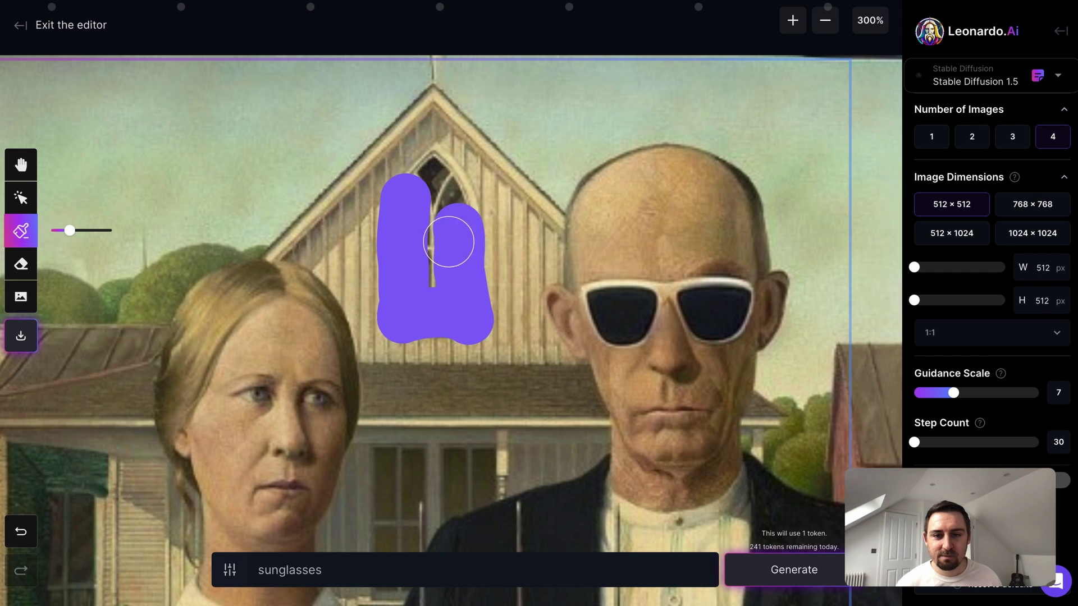
{"action": "mouse_move", "coordinate": [444, 263]}
{"action": "left_mouse_down"}
{"action": "mouse_move", "coordinate": [438, 197]}
{"action": "mouse_move", "coordinate": [428, 173]}
{"action": "mouse_move", "coordinate": [410, 176]}
{"action": "mouse_move", "coordinate": [447, 186]}
{"action": "left_mouse_up"}
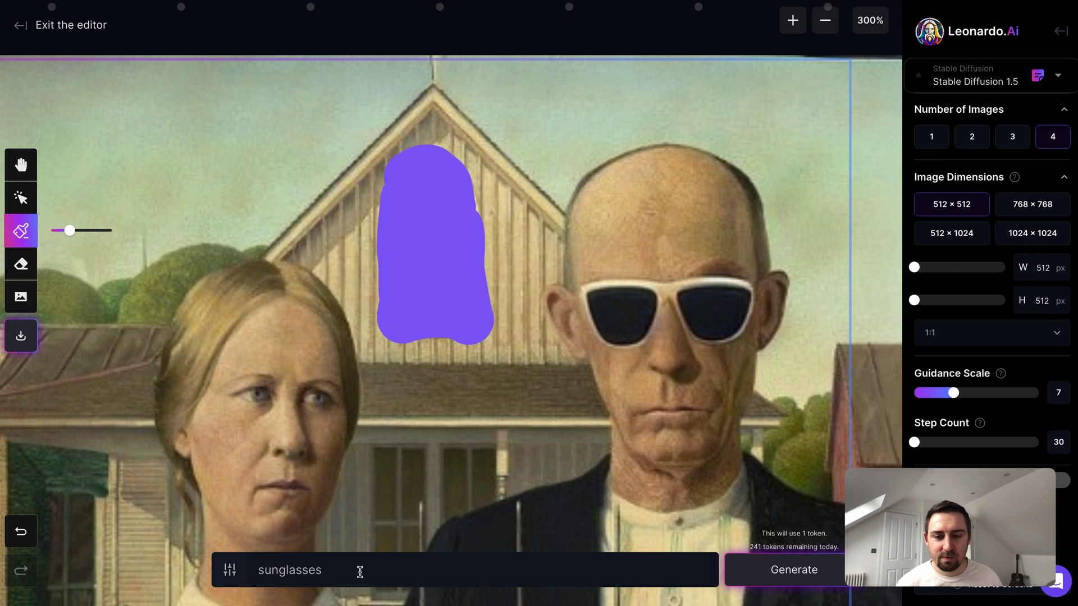
Step: Replace the prompt with "stain glass window" and generate new content for the masked attic window
{"action": "double_click", "coordinate": [269, 561]}
{"action": "type", "text": "stain glass window"}
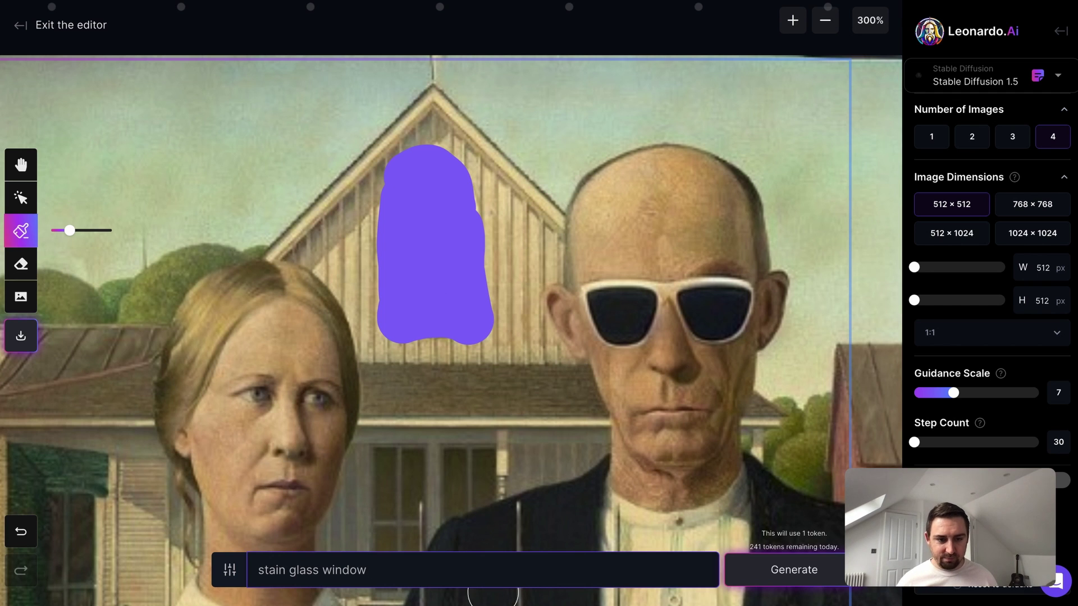
{"action": "left_click", "coordinate": [794, 570]}
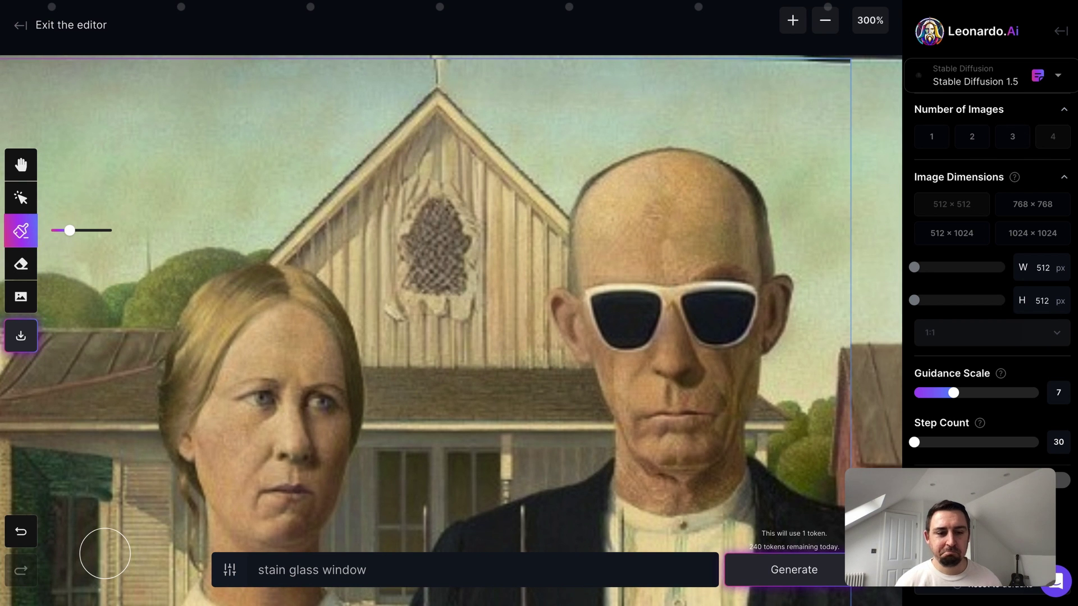
Step: Compare the four stained-glass variations of the attic window
{"action": "scroll", "coordinate": [170, 442], "scroll_direction": "down", "scroll_amount": 5}
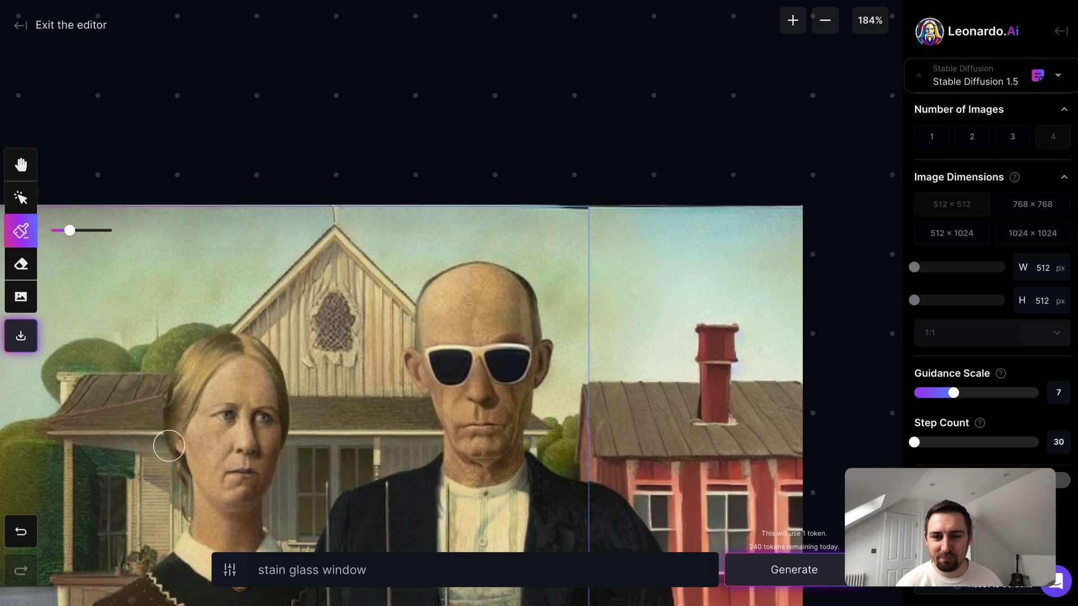
{"action": "left_click", "coordinate": [21, 165]}
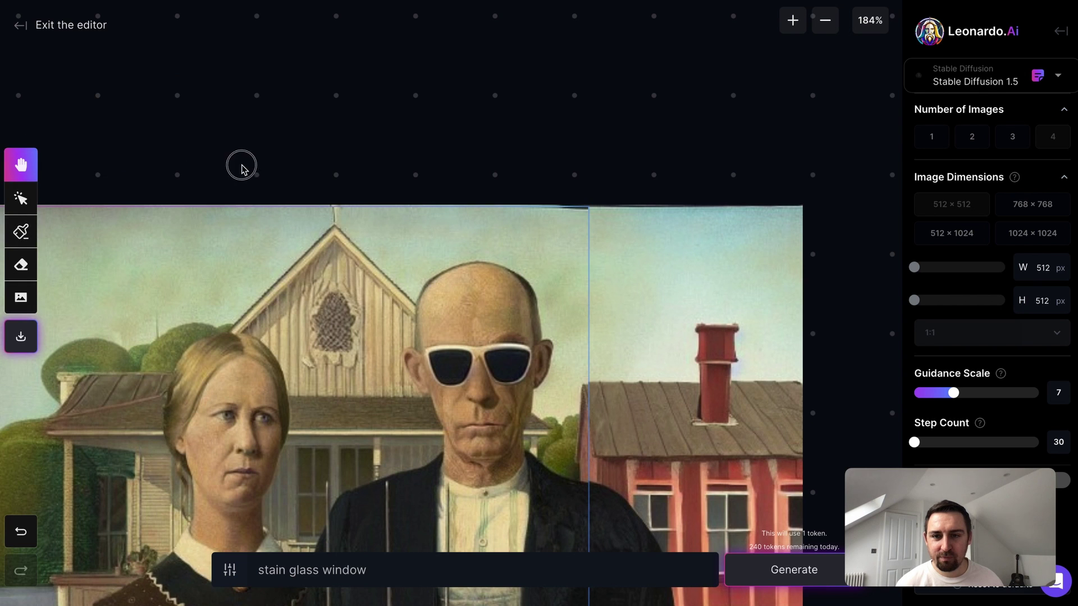
{"action": "scroll", "coordinate": [241, 164], "scroll_direction": "down", "scroll_amount": 3}
{"action": "scroll", "coordinate": [241, 164], "scroll_direction": "left", "scroll_amount": 3}
{"action": "scroll", "coordinate": [57, 387], "scroll_direction": "down", "scroll_amount": 2}
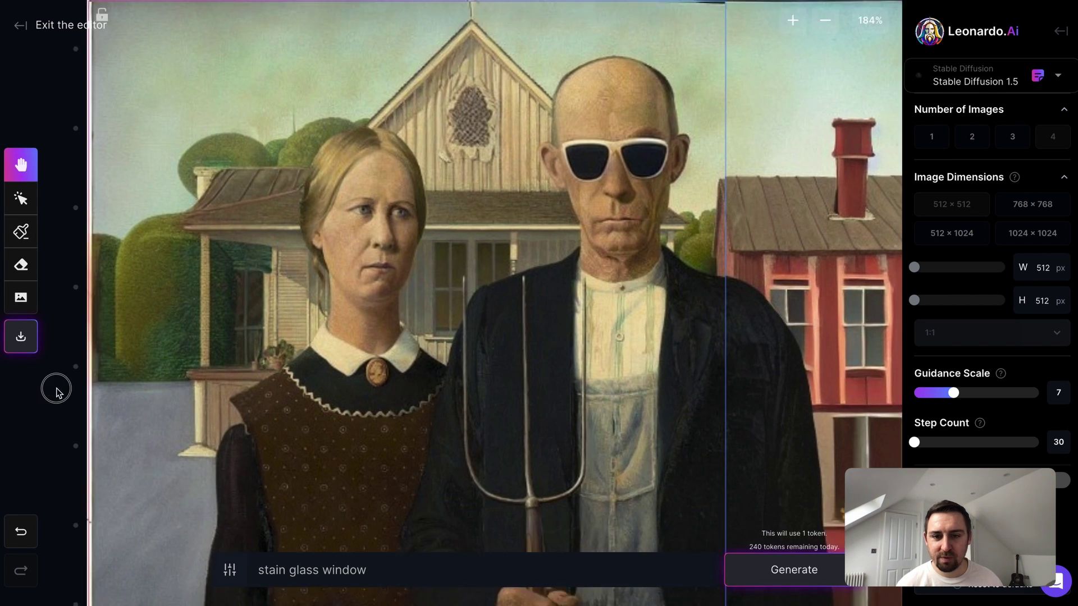
{"action": "scroll", "coordinate": [96, 401], "scroll_direction": "down", "scroll_amount": 2}
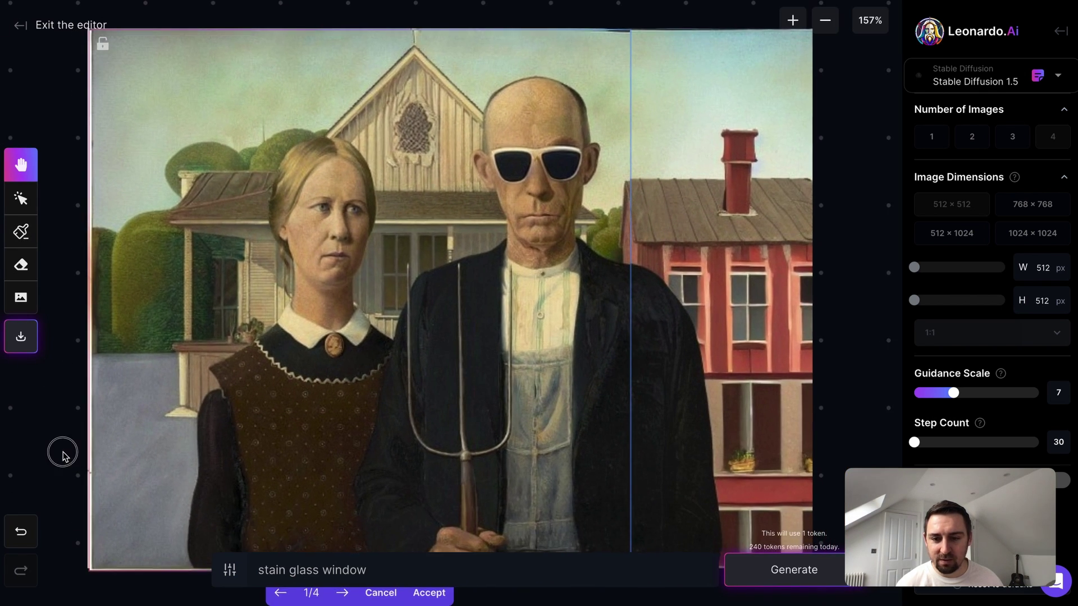
{"action": "scroll", "coordinate": [67, 426], "scroll_direction": "down", "scroll_amount": 2}
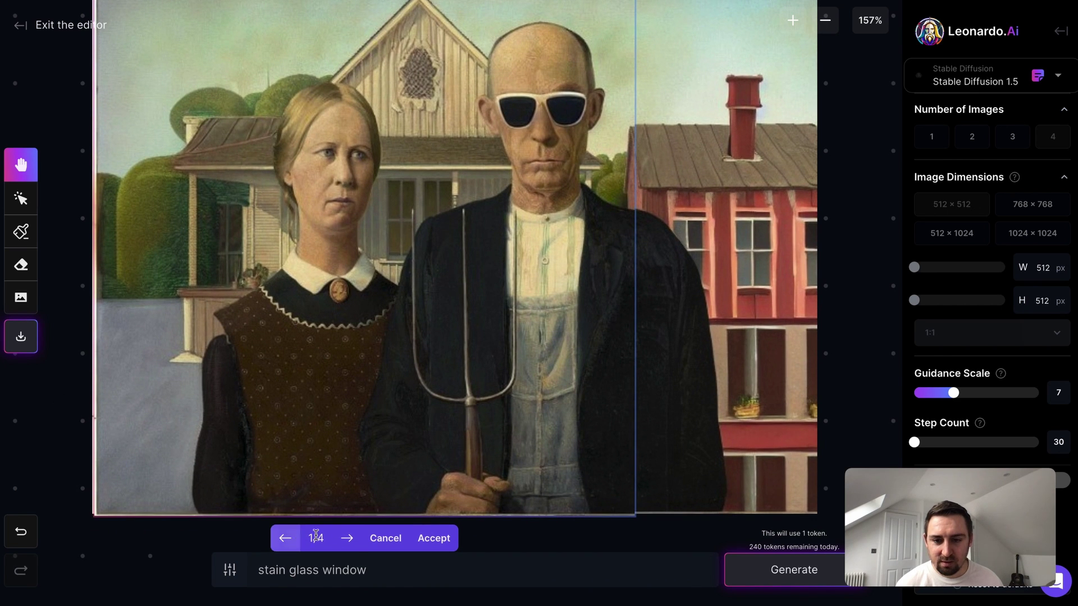
{"action": "left_click", "coordinate": [344, 539]}
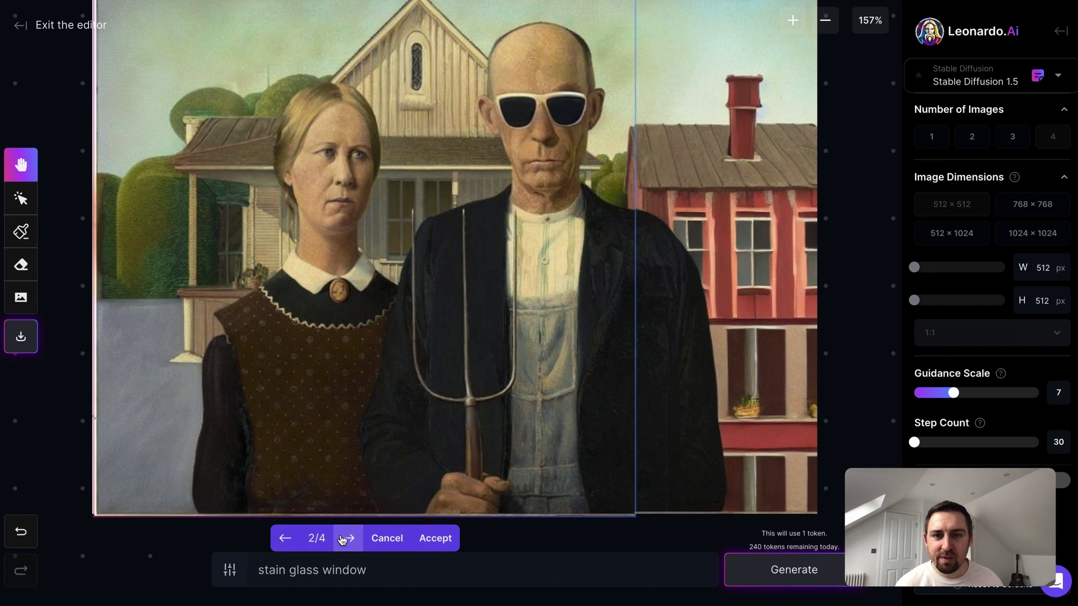
{"action": "left_click", "coordinate": [344, 539]}
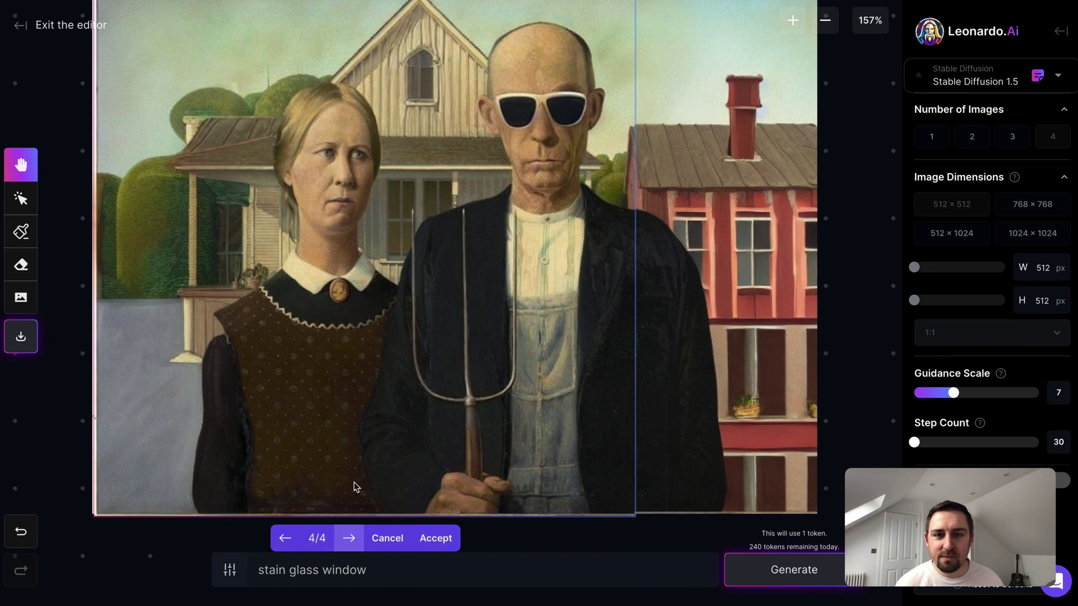
{"action": "left_click", "coordinate": [283, 538]}
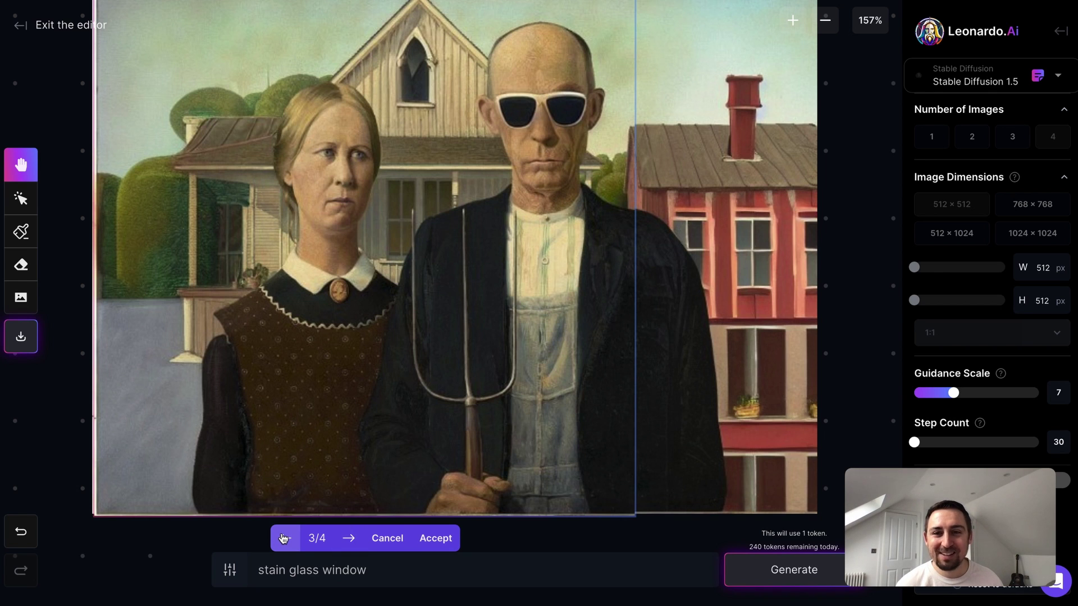
{"action": "left_click", "coordinate": [283, 538]}
{"action": "left_click", "coordinate": [283, 538]}
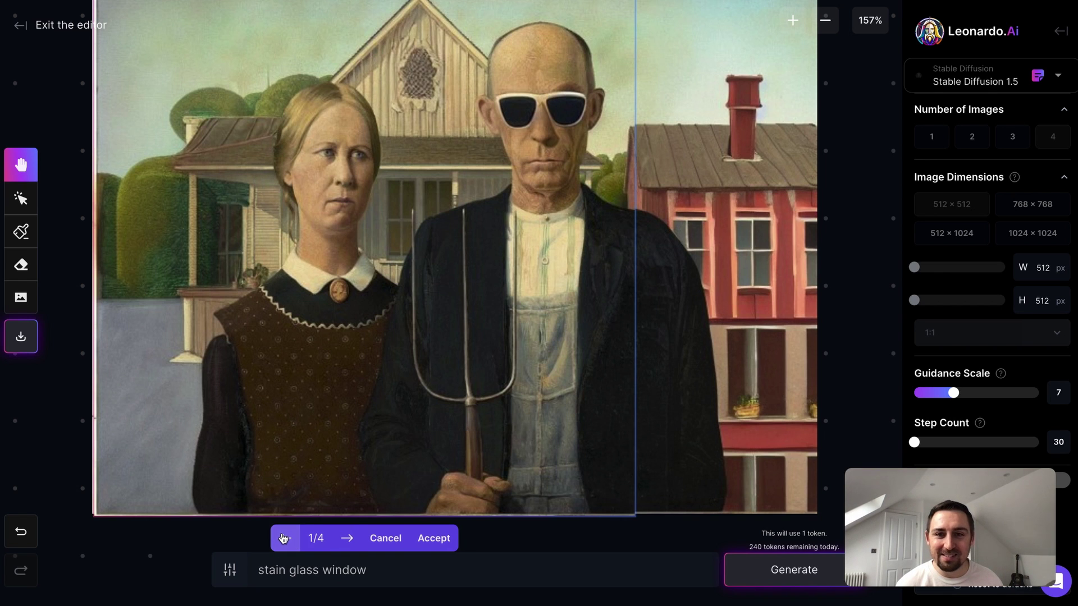
{"action": "left_click", "coordinate": [348, 538]}
{"action": "left_click", "coordinate": [349, 538]}
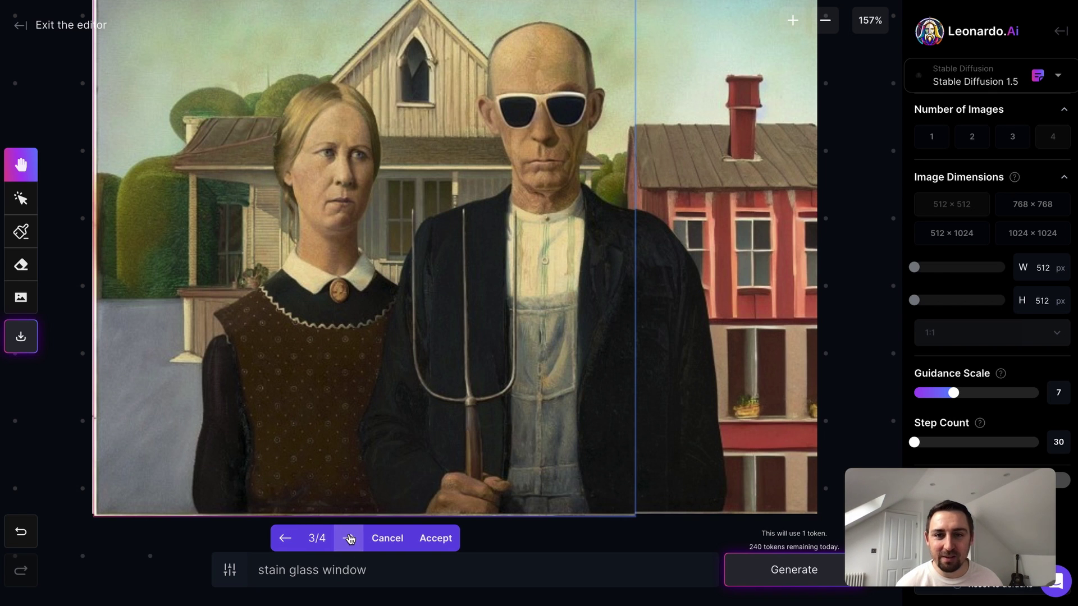
Step: Discard the stained-glass variations and regenerate the masked attic window with the prompt "modern glass window"
{"action": "triple_click", "coordinate": [381, 572]}
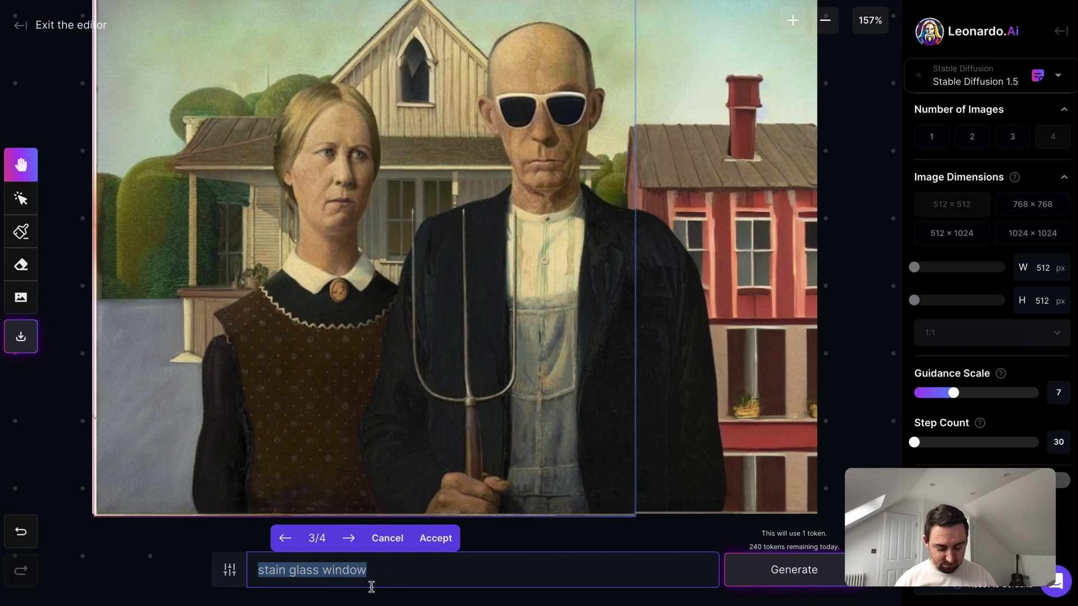
{"action": "type", "text": "modern glass window"}
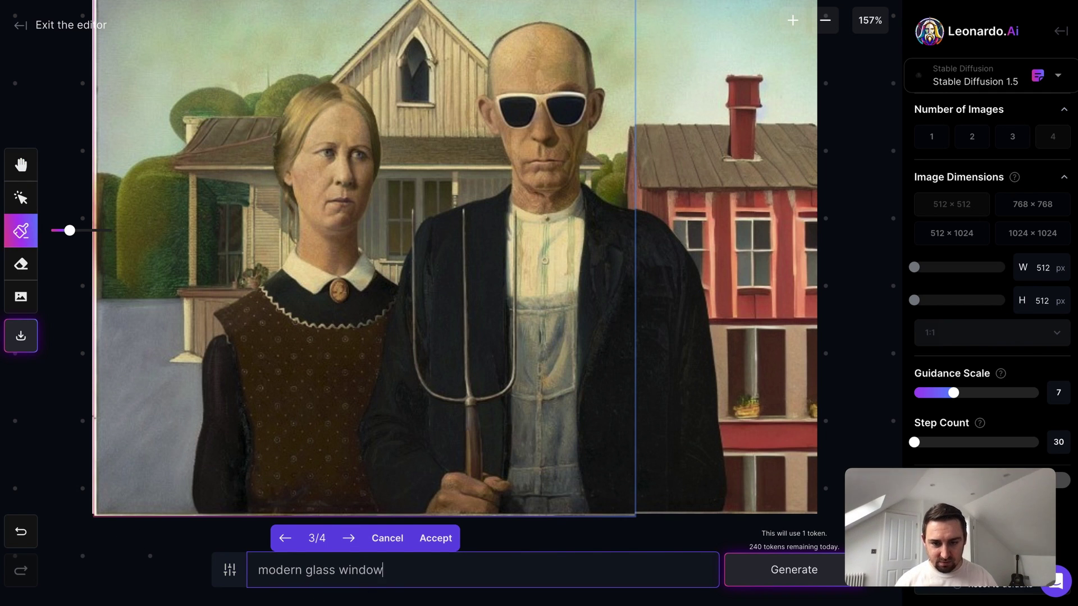
{"action": "left_click", "coordinate": [389, 538]}
{"action": "left_click", "coordinate": [806, 570]}
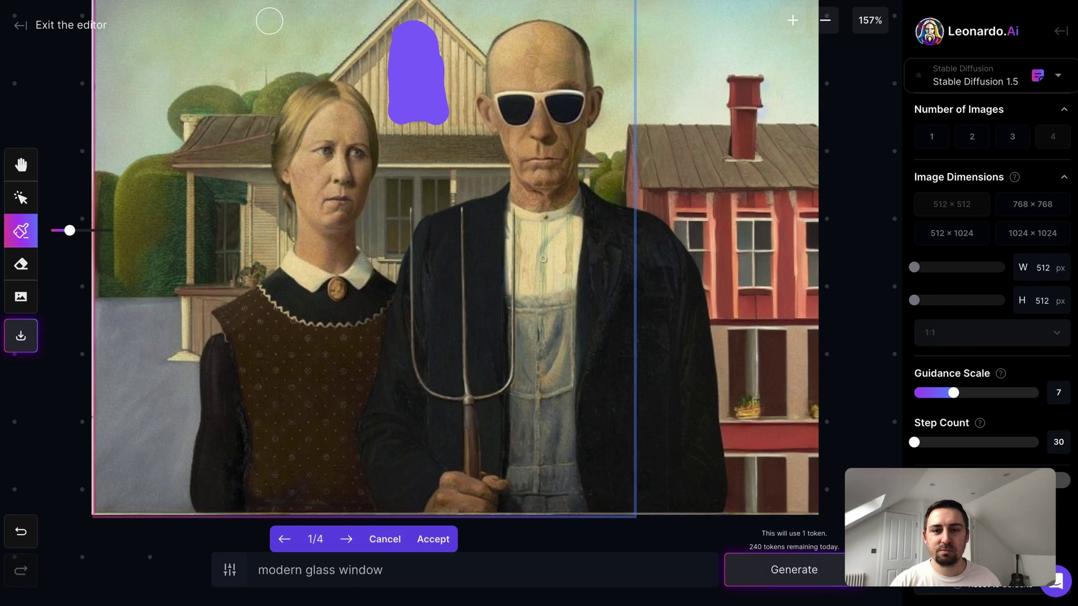
Step: Compare the four modern glass window variations and accept the second one
{"action": "left_click", "coordinate": [348, 539]}
{"action": "left_click", "coordinate": [349, 539]}
{"action": "left_click", "coordinate": [349, 539]}
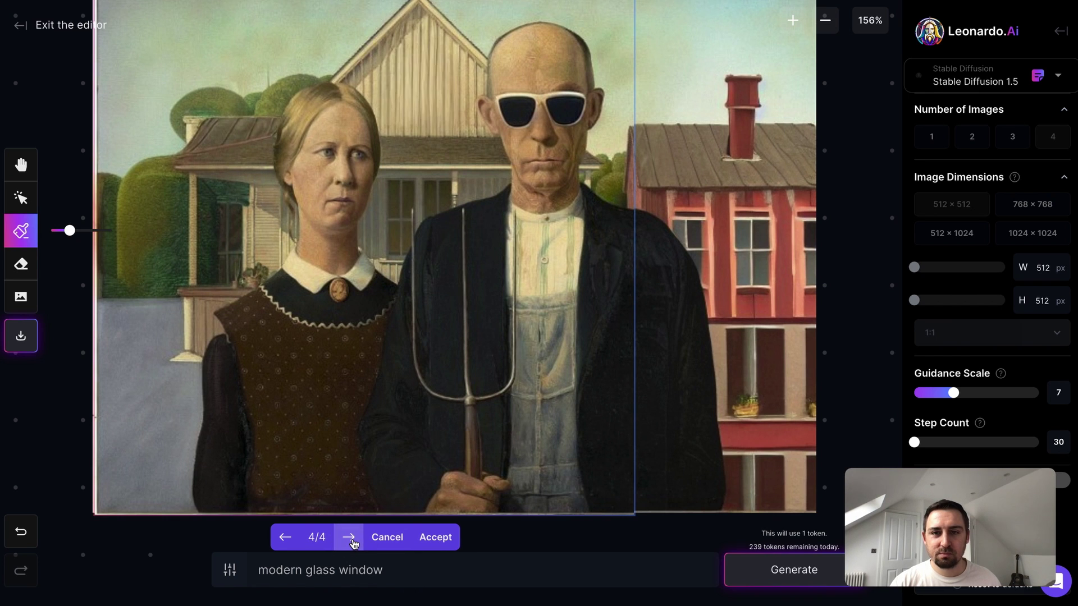
{"action": "left_click", "coordinate": [285, 538]}
{"action": "left_click", "coordinate": [285, 538]}
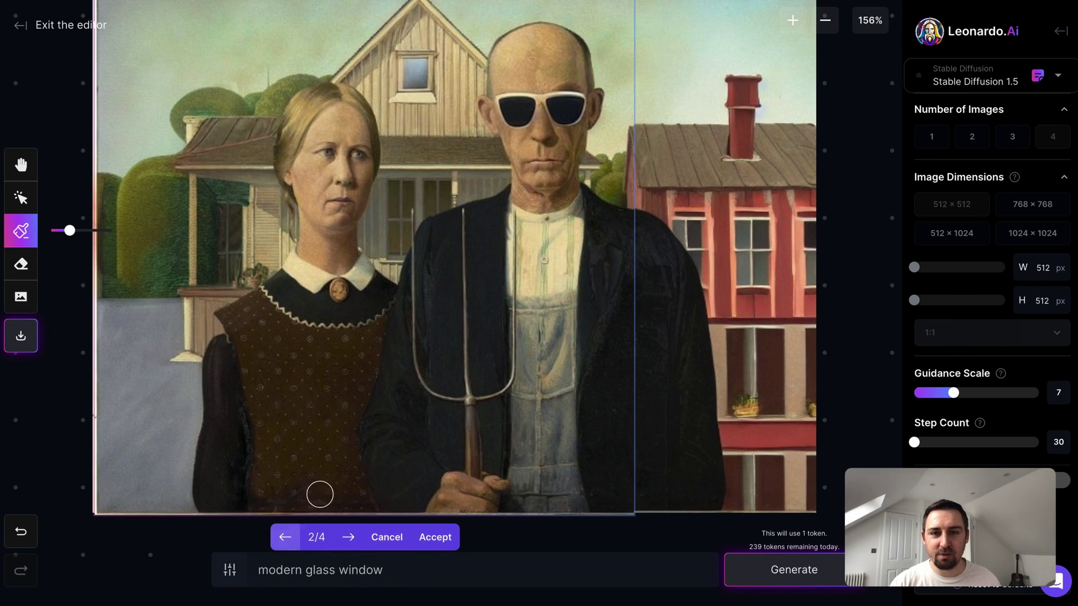
{"action": "left_click", "coordinate": [447, 540]}
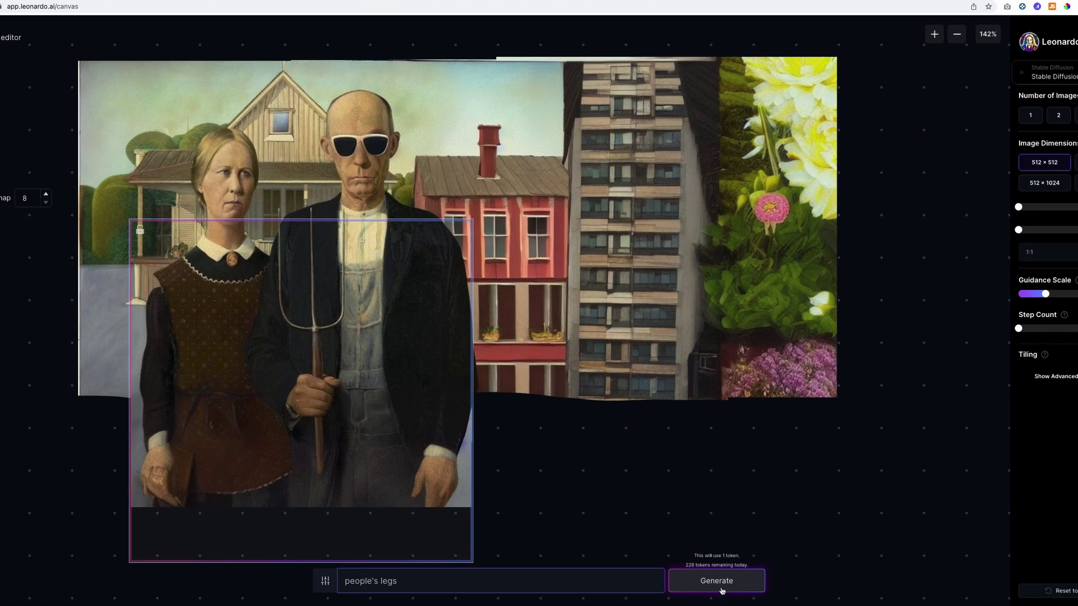
Step: Extend the painting downward, generating "people's legs" below the couple and "floor and grass" beneath the buildings
{"action": "left_click", "coordinate": [716, 581]}
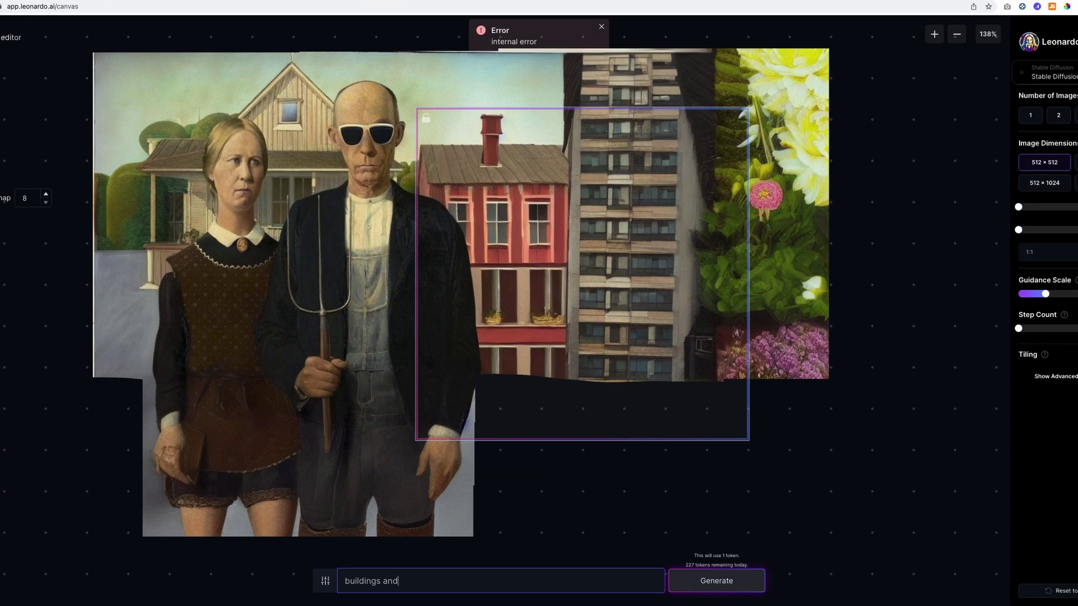
{"action": "left_click", "coordinate": [681, 584]}
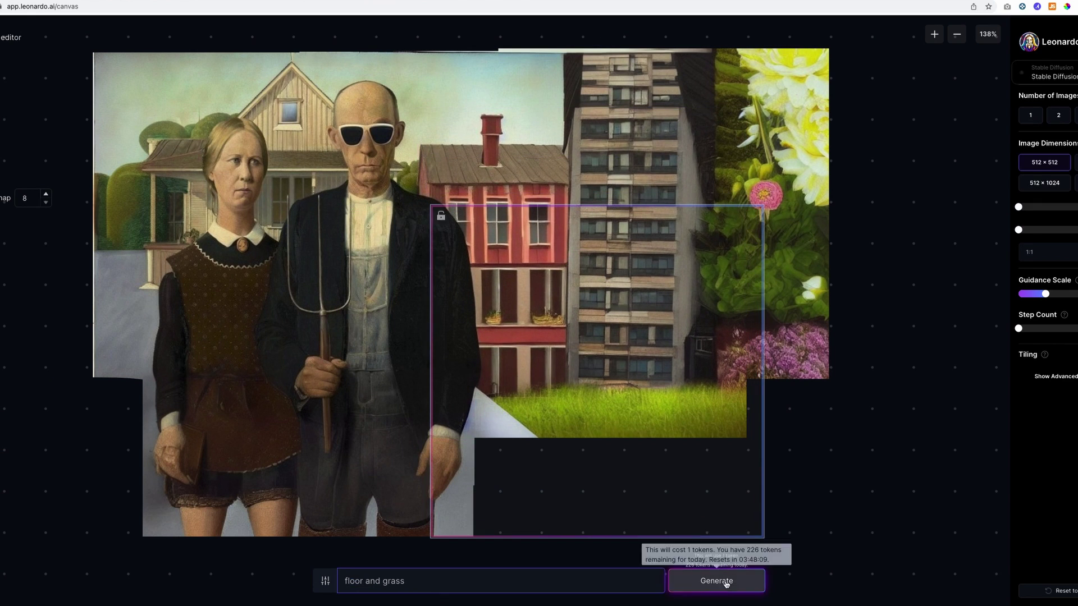
{"action": "left_click", "coordinate": [712, 580]}
Step: Move the generation frame farther right along the painting's lower edge, add "and flowers" to the prompt and generate
{"action": "left_click_drag", "start_coordinate": [620, 440], "coordinate": [688, 437]}
{"action": "type", "text": "and flowers"}
{"action": "left_click", "coordinate": [692, 589]}
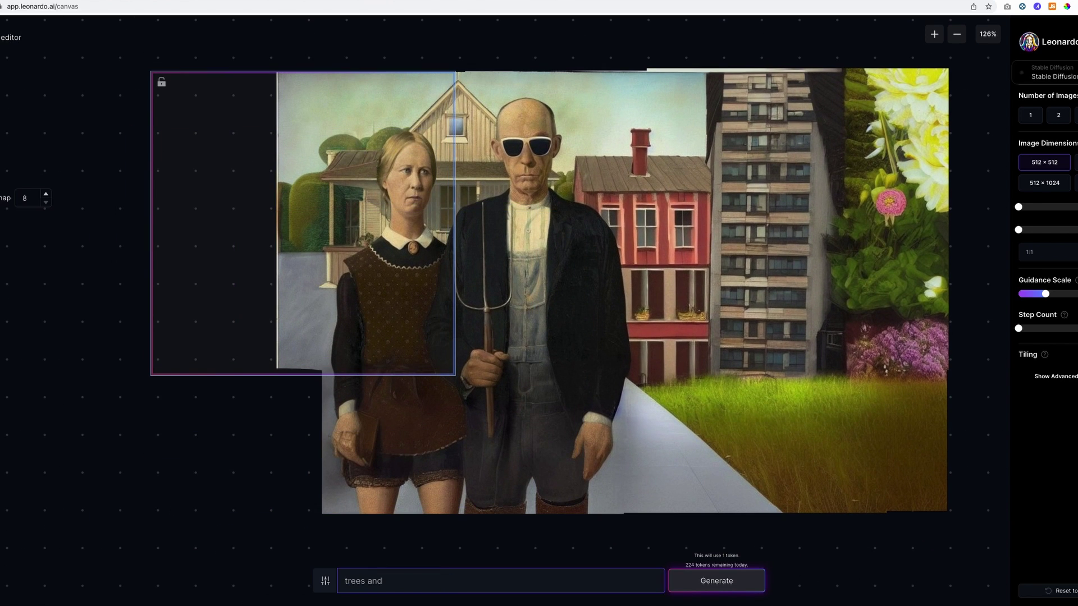
Step: Generate an extension past the painting's left edge with the prompt "trees and a monkey"
{"action": "type", "text": "monkey"}
{"action": "key", "text": "Return"}
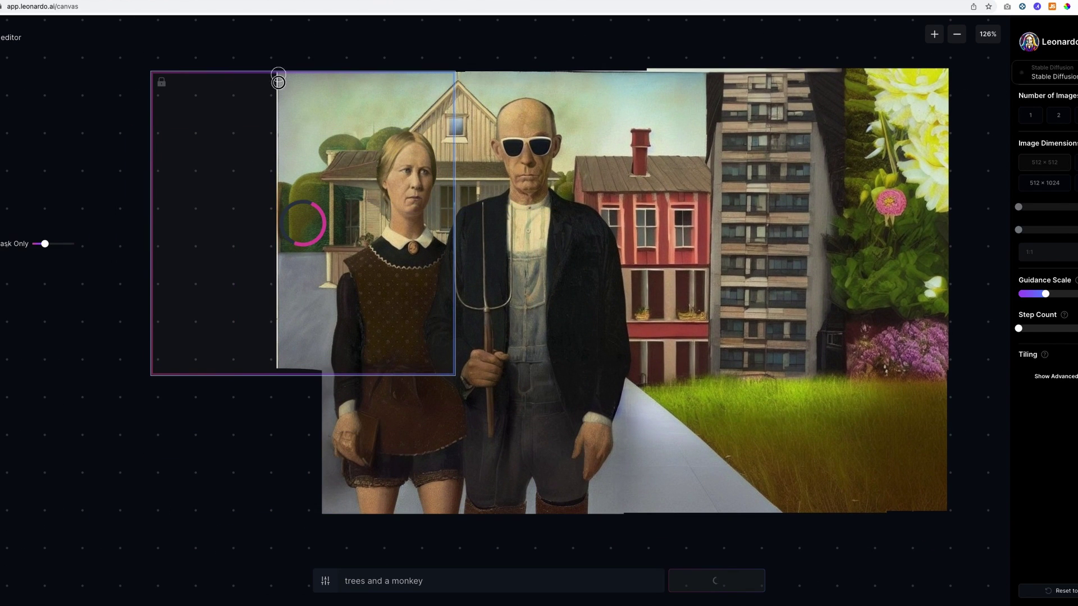
{"action": "scroll", "coordinate": [187, 502], "scroll_direction": "left", "scroll_amount": 2}
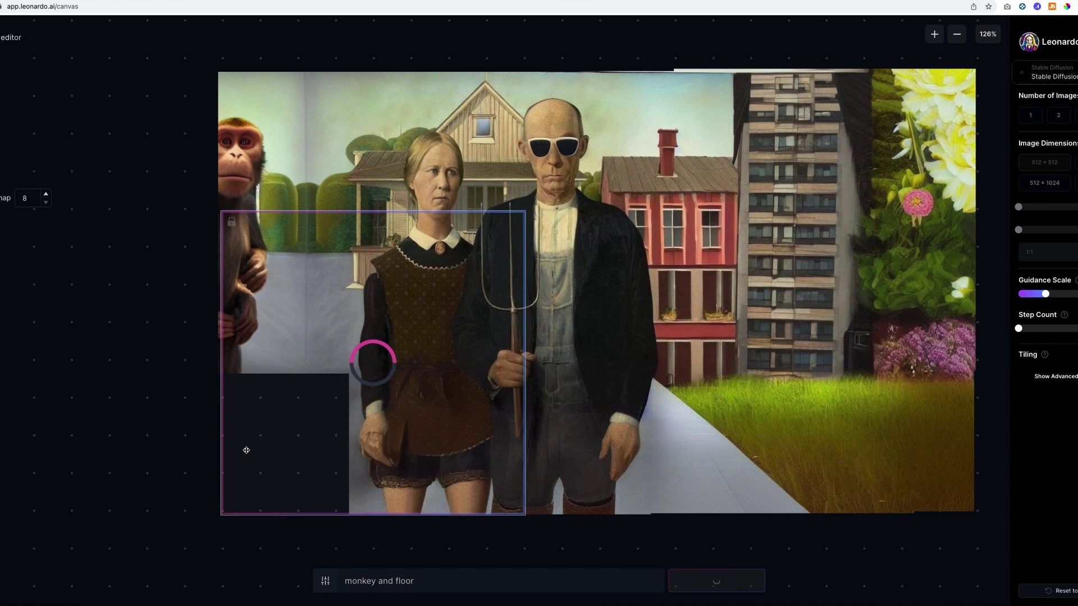
Step: Browse to the fourth "monkey and floor" variation for the painting's lower-left corner and accept it
{"action": "left_click", "coordinate": [361, 530]}
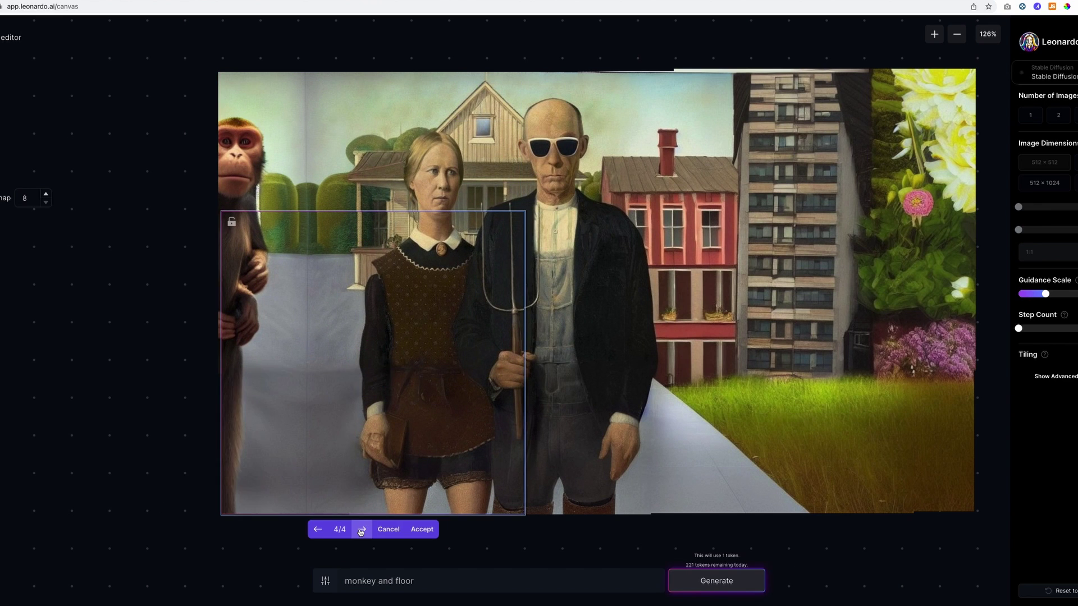
{"action": "left_click", "coordinate": [422, 530]}
Step: Move the frame to the painting's upper left, mask the vertical seam beside the monkey and generate with the prompt "trees and floor"
{"action": "left_click_drag", "start_coordinate": [371, 360], "coordinate": [383, 200]}
{"action": "left_click_drag", "start_coordinate": [311, 55], "coordinate": [310, 355]}
{"action": "triple_click", "coordinate": [393, 581]}
{"action": "type", "text": "trees and floor"}
{"action": "left_click", "coordinate": [706, 581]}
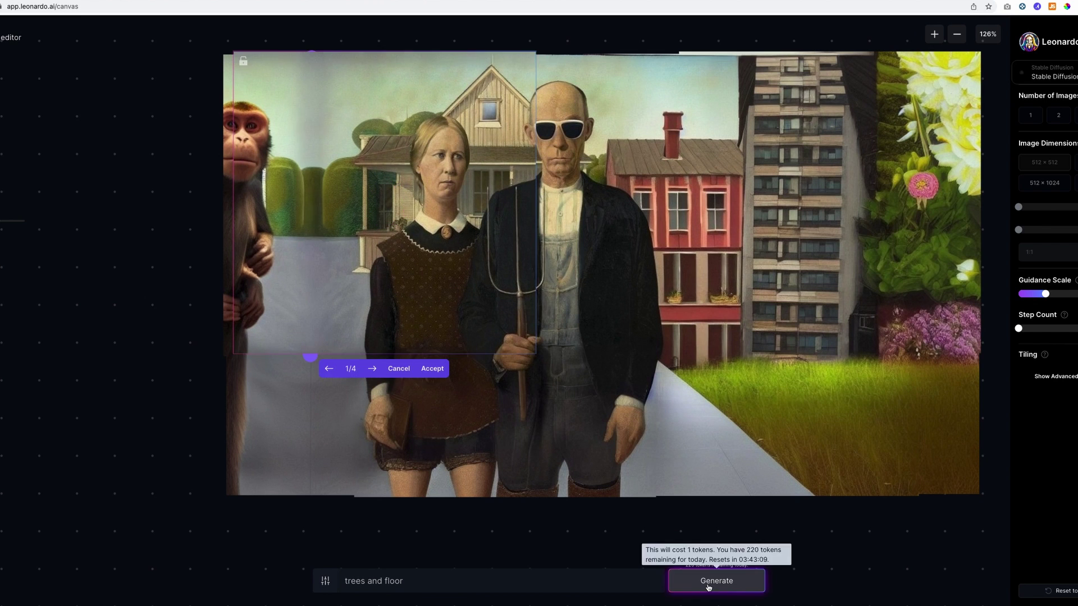
Step: Accept the trees and floor patch, mask the missing lower section of the pitchfork and generate with the prompt "pitchfork handle"
{"action": "left_click", "coordinate": [397, 368]}
{"action": "left_click_drag", "start_coordinate": [523, 416], "coordinate": [525, 494]}
{"action": "triple_click", "coordinate": [393, 582]}
{"action": "type", "text": "pitchfork handle"}
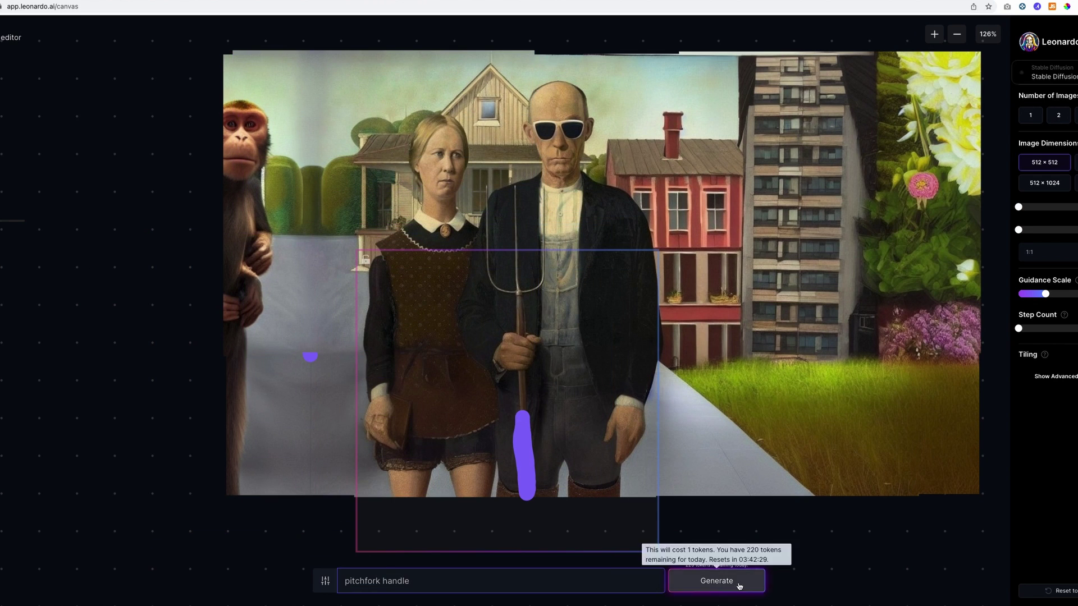
{"action": "left_click", "coordinate": [716, 581]}
Step: Reject the handle variations, align the frame with the painting's lower edge, regenerate "pitchfork handle" and accept the second variation
{"action": "left_click", "coordinate": [494, 567]}
{"action": "left_click", "coordinate": [494, 566]}
{"action": "left_click", "coordinate": [524, 566]}
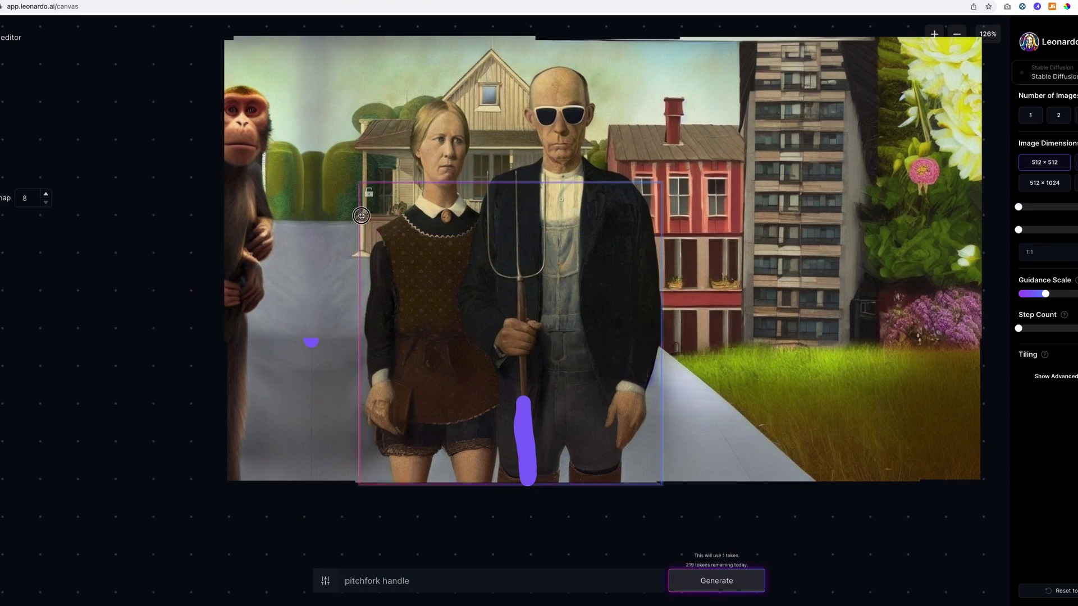
{"action": "left_click", "coordinate": [691, 572]}
{"action": "left_click", "coordinate": [500, 498]}
{"action": "left_click", "coordinate": [561, 498]}
Step: Move the frame to the painting's lower-left corner and generate with the prompt "monkey body, feet and floor, people"
{"action": "left_click_drag", "start_coordinate": [528, 337], "coordinate": [396, 336]}
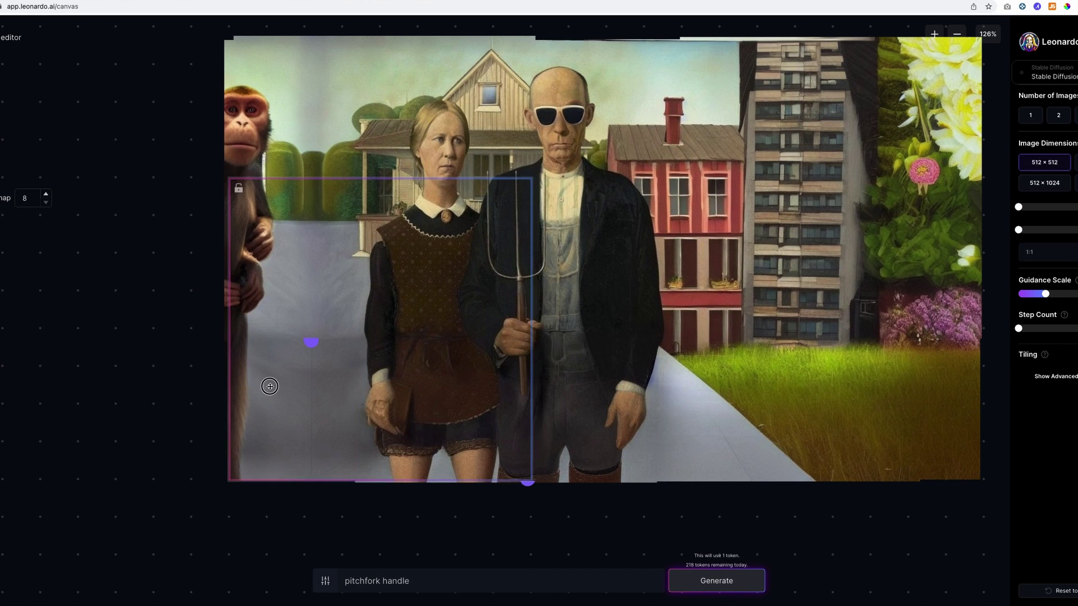
{"action": "triple_click", "coordinate": [393, 581]}
{"action": "type", "text": "monkey body, feet and floor, people"}
{"action": "left_click", "coordinate": [705, 584]}
Step: Mask the man's mouth and chin, generate with the prompt "beard" and accept a variation
{"action": "scroll", "coordinate": [430, 132], "scroll_direction": "up", "scroll_amount": 5}
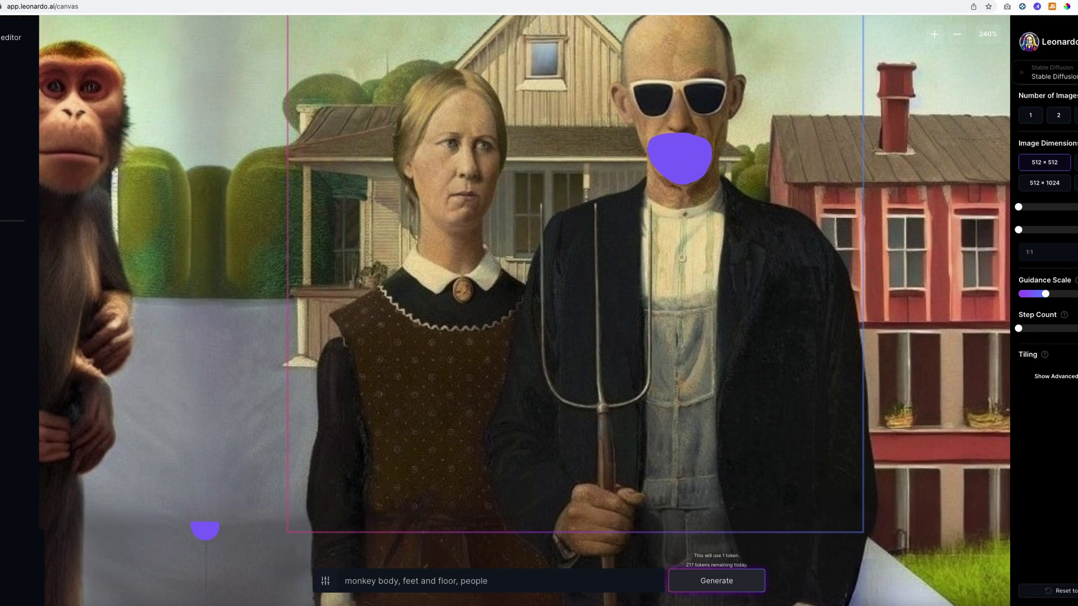
{"action": "triple_click", "coordinate": [393, 581]}
{"action": "type", "text": "beard"}
{"action": "left_click", "coordinate": [693, 584]}
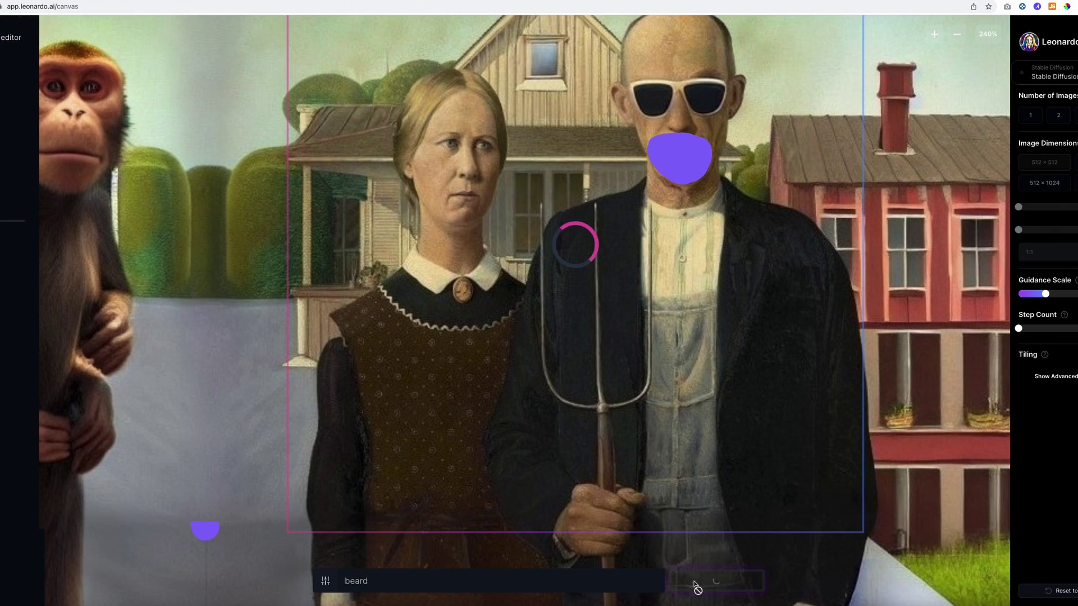
{"action": "left_click", "coordinate": [561, 513]}
Step: Position the frame over the monkey, mask its body below the head and generate with the prompt "monkey body, 2 arms and feet"
{"action": "scroll", "coordinate": [84, 397], "scroll_direction": "down", "scroll_amount": 5}
{"action": "scroll", "coordinate": [105, 332], "scroll_direction": "down", "scroll_amount": 3}
{"action": "left_click_drag", "start_coordinate": [393, 281], "coordinate": [238, 302]}
{"action": "mouse_move", "coordinate": [169, 248]}
{"action": "left_mouse_down"}
{"action": "mouse_move", "coordinate": [162, 359]}
{"action": "mouse_move", "coordinate": [213, 281]}
{"action": "mouse_move", "coordinate": [169, 419]}
{"action": "left_mouse_up"}
{"action": "triple_click", "coordinate": [393, 581]}
{"action": "type", "text": "monkey body, 2 arms and feet"}
{"action": "left_click", "coordinate": [717, 581]}
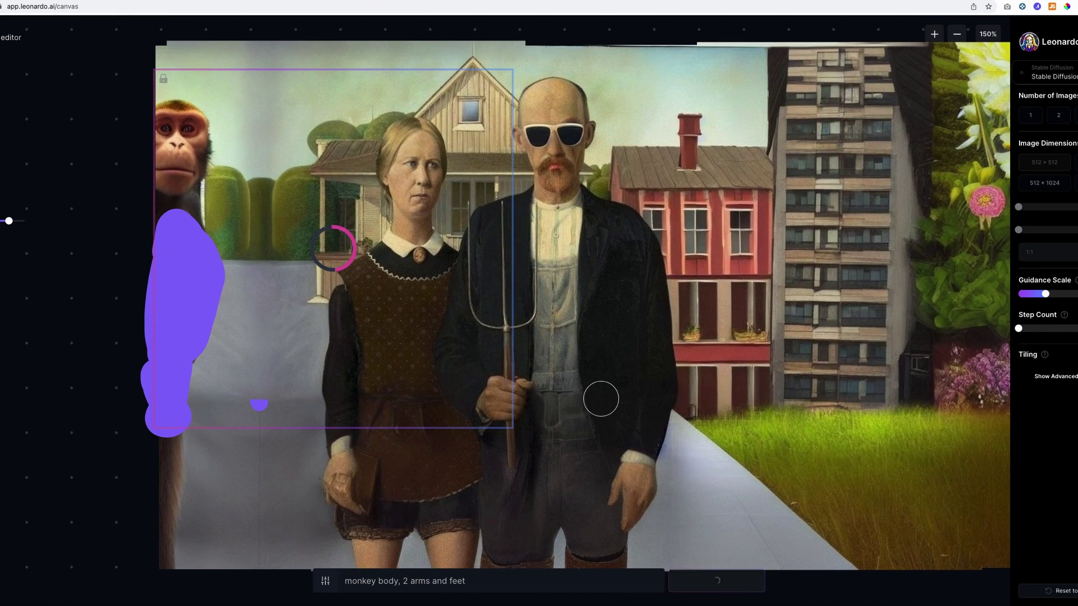
Step: Accept the new monkey body, move the frame down to the painting's lower edge, mask the remaining leg and generate with the prompt "floor"
{"action": "left_click", "coordinate": [380, 441]}
{"action": "left_click_drag", "start_coordinate": [333, 248], "coordinate": [334, 389]}
{"action": "left_click_drag", "start_coordinate": [166, 433], "coordinate": [165, 567]}
{"action": "triple_click", "coordinate": [393, 581]}
{"action": "type", "text": "floor"}
{"action": "left_click", "coordinate": [716, 581]}
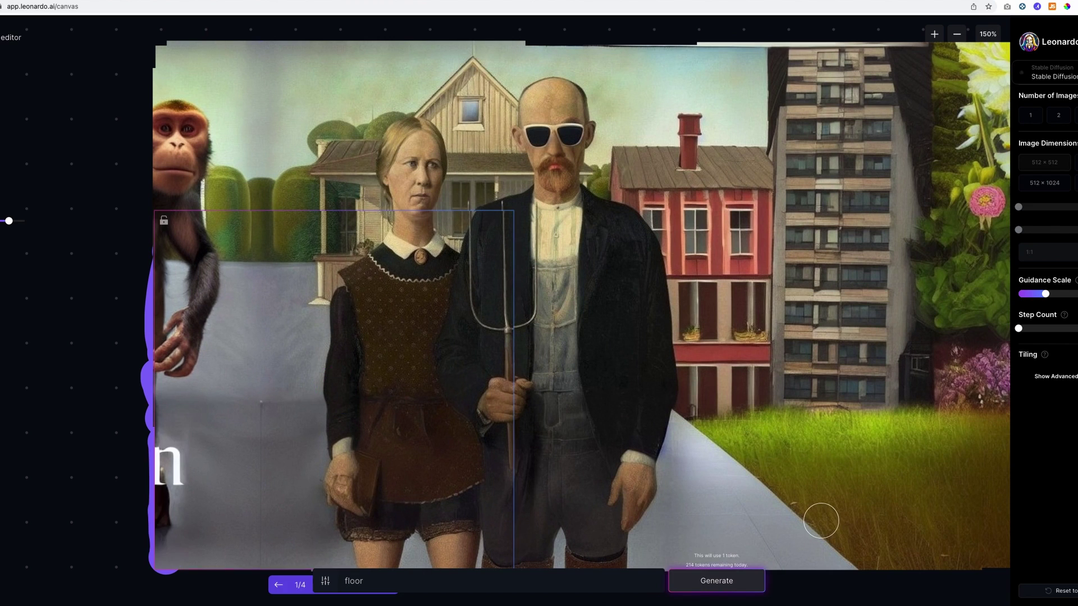
Step: Change the prompt to "concrete floor", regenerate the area below the monkey and accept a variation
{"action": "scroll", "coordinate": [506, 337], "scroll_direction": "right", "scroll_amount": 2}
{"action": "triple_click", "coordinate": [393, 581]}
{"action": "type", "text": "concrete floor"}
{"action": "left_click", "coordinate": [717, 581]}
{"action": "left_click", "coordinate": [313, 577]}
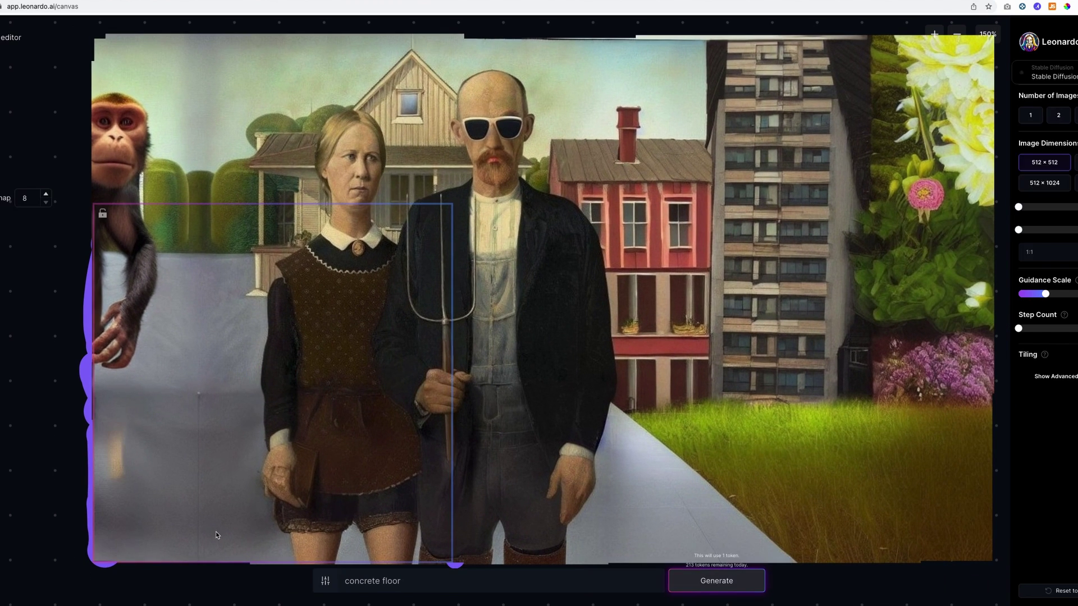
Step: Mask the bright spot below the monkey and the vertical seam in the floor, and generate again with the "concrete floor" prompt
{"action": "left_click_drag", "start_coordinate": [123, 435], "coordinate": [121, 469]}
{"action": "left_click_drag", "start_coordinate": [197, 393], "coordinate": [193, 567]}
{"action": "left_click", "coordinate": [717, 581]}
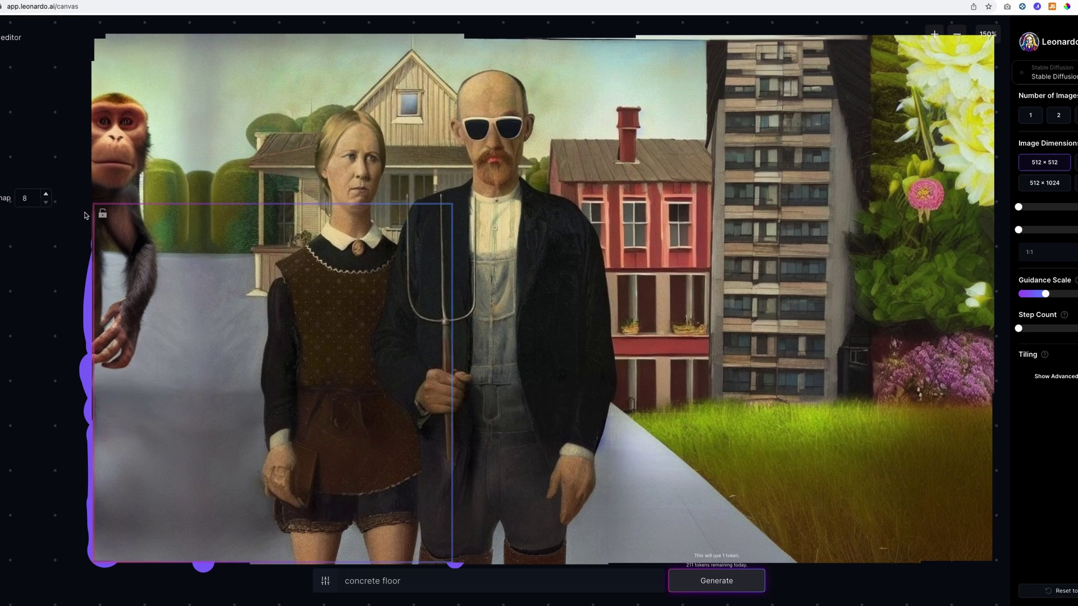
Step: Open Spotlight Search
{"action": "key", "text": "super+space"}
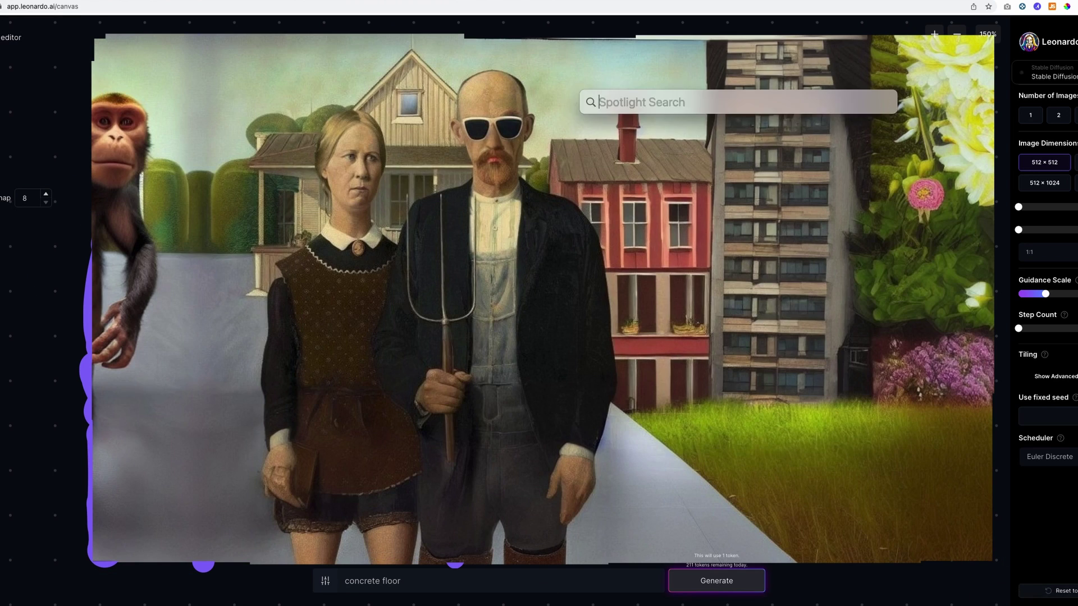